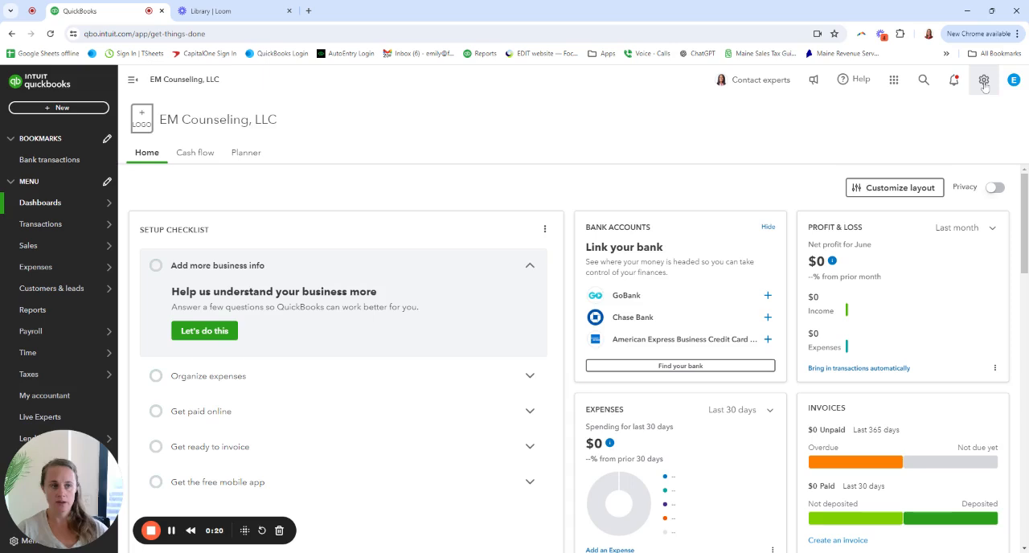
# Open the company account settings and start editing the company name section
pyautogui.click(983, 82)
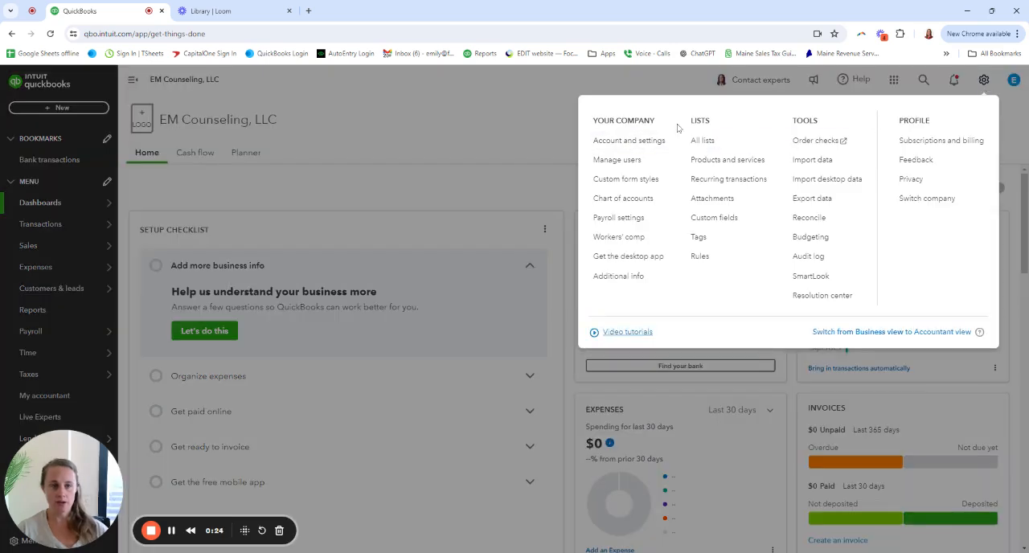
pyautogui.click(616, 143)
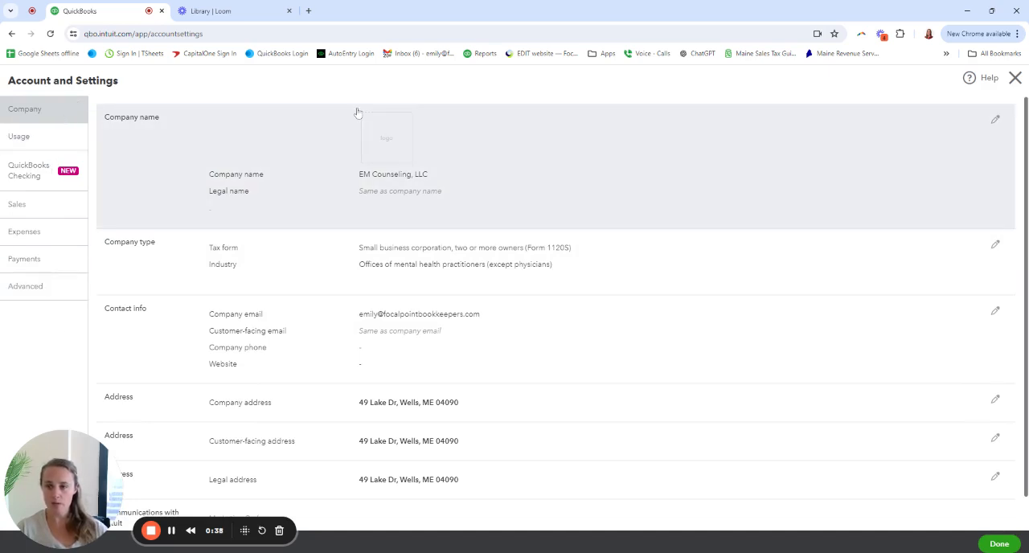
pyautogui.click(510, 156)
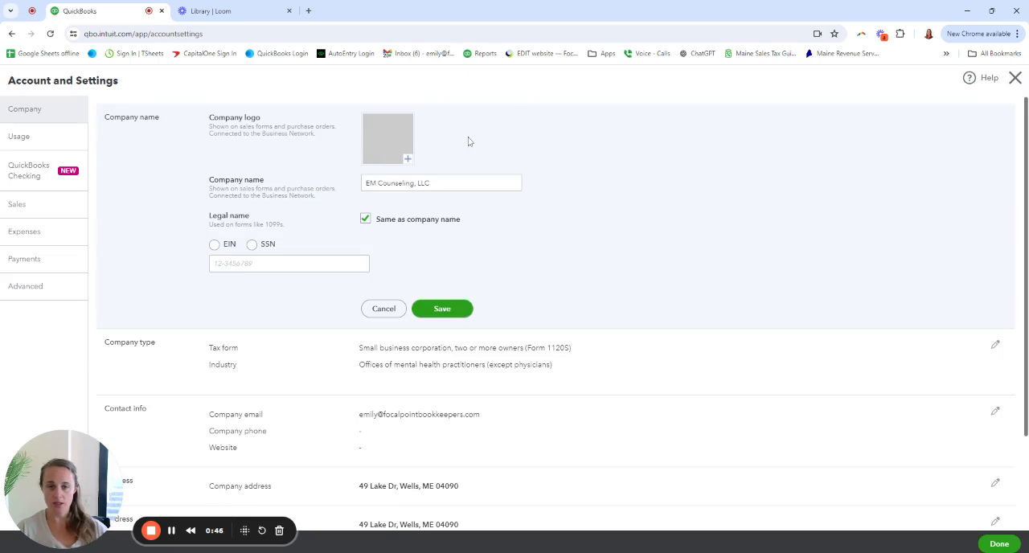
pyautogui.click(401, 152)
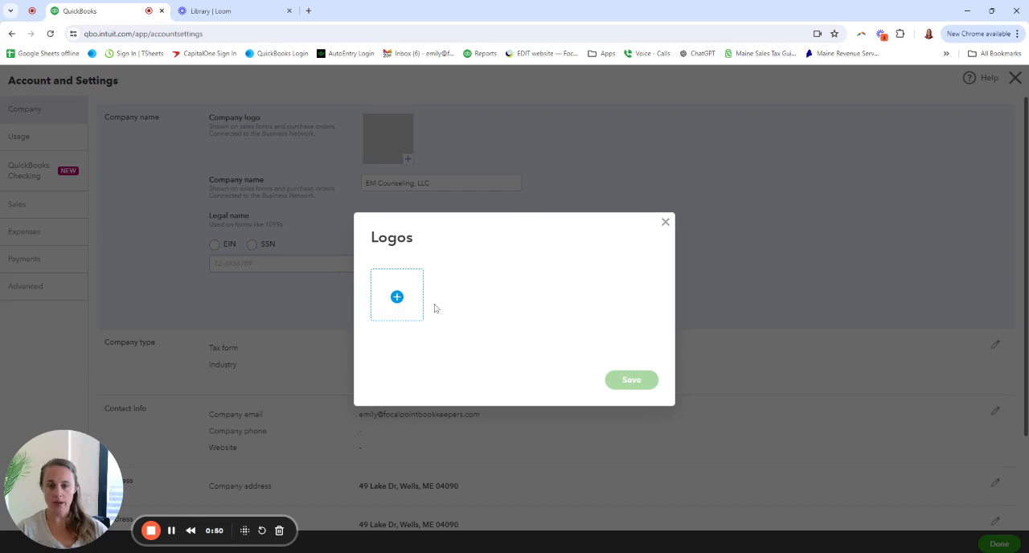
pyautogui.click(397, 297)
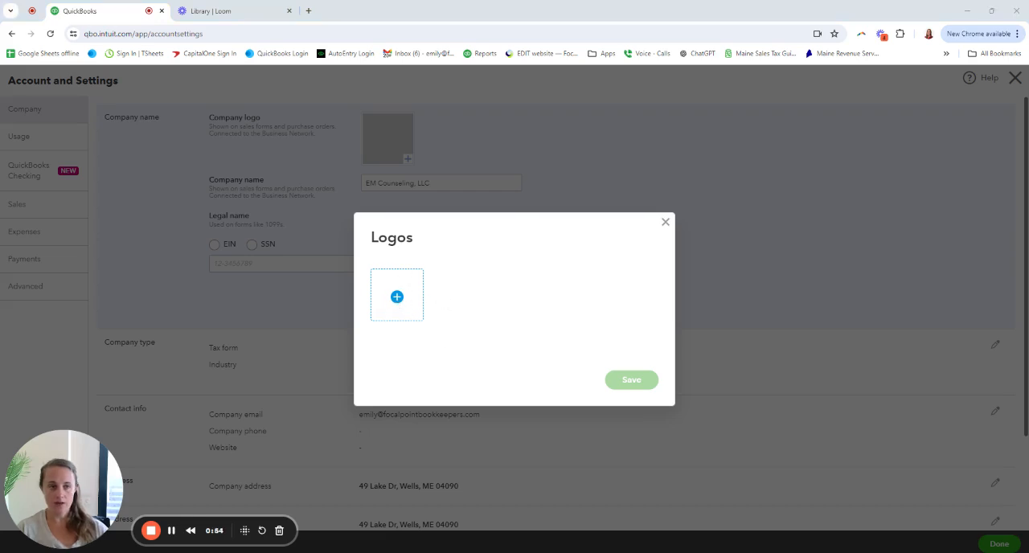
pyautogui.click(664, 222)
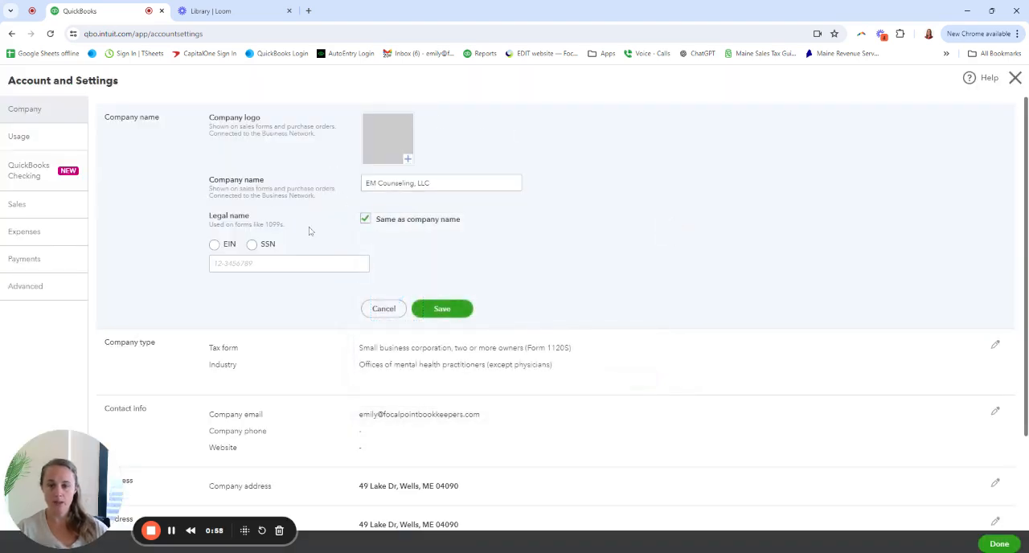
pyautogui.moveTo(207, 231); pyautogui.dragTo(295, 225)
pyautogui.click(271, 231)
pyautogui.moveTo(223, 231); pyautogui.dragTo(299, 230)
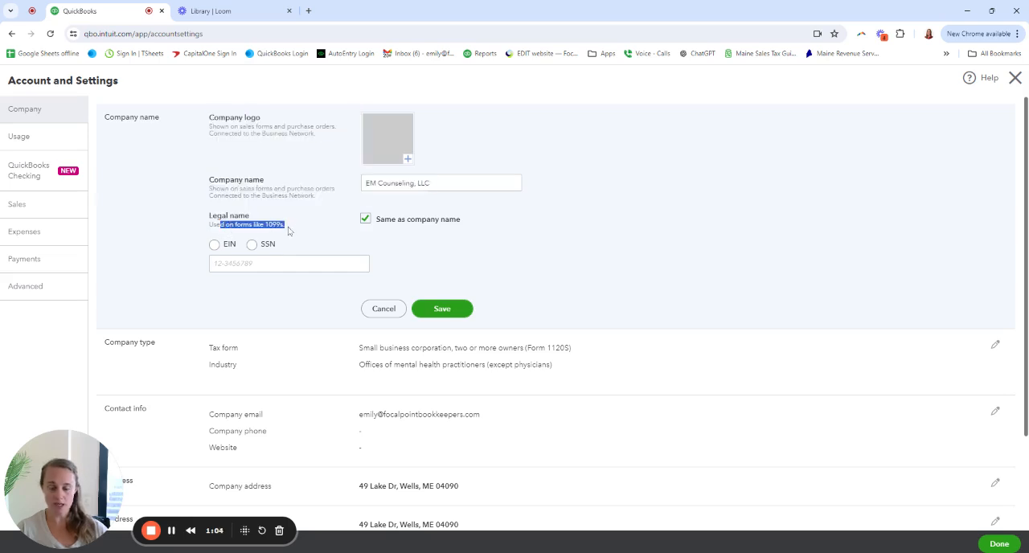
pyautogui.click(283, 232)
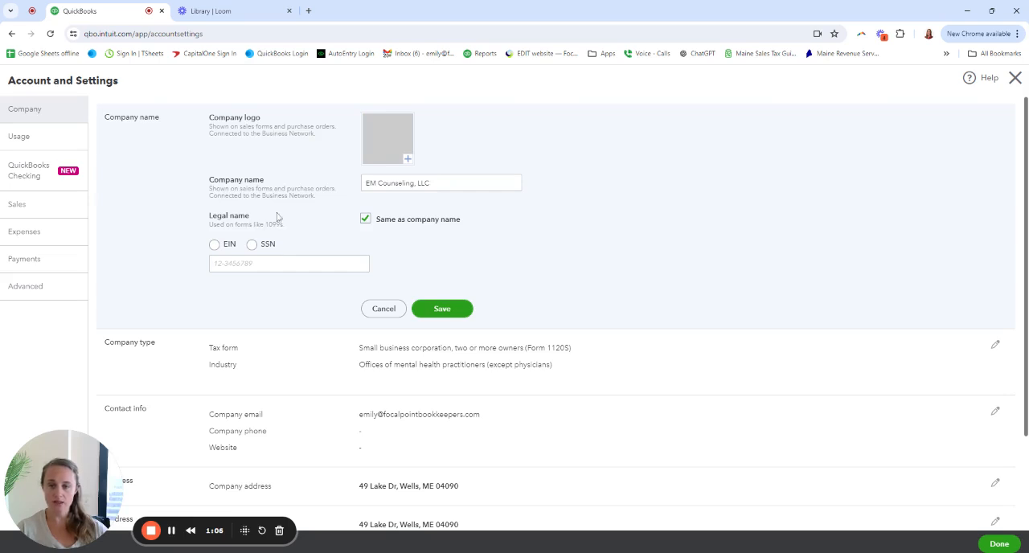
# Shorten the company name to "EM Counseling" by removing the LLC suffix
pyautogui.click(417, 183)
pyautogui.doubleClick(423, 183)
pyautogui.moveTo(418, 183); pyautogui.dragTo(416, 184)
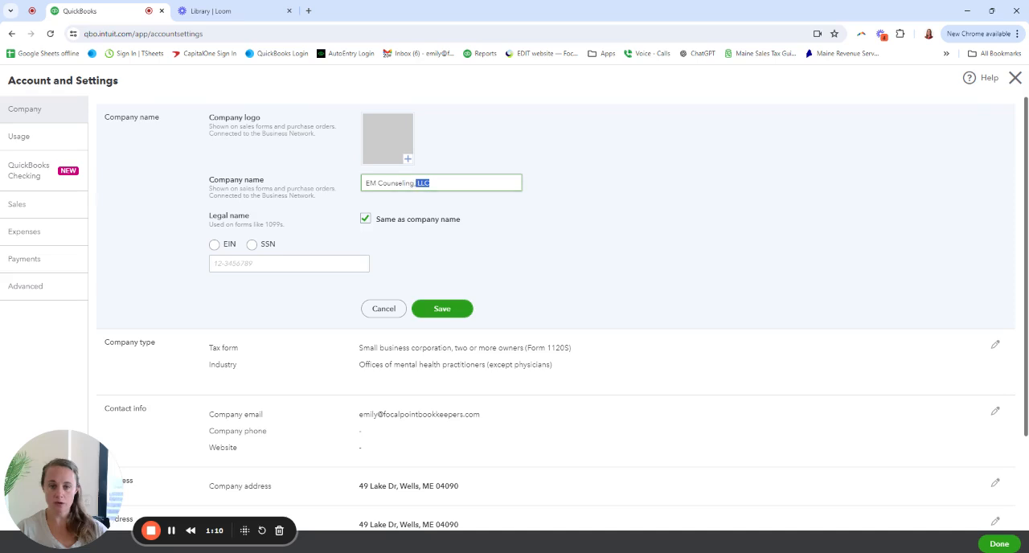
pyautogui.press('BackSpace')
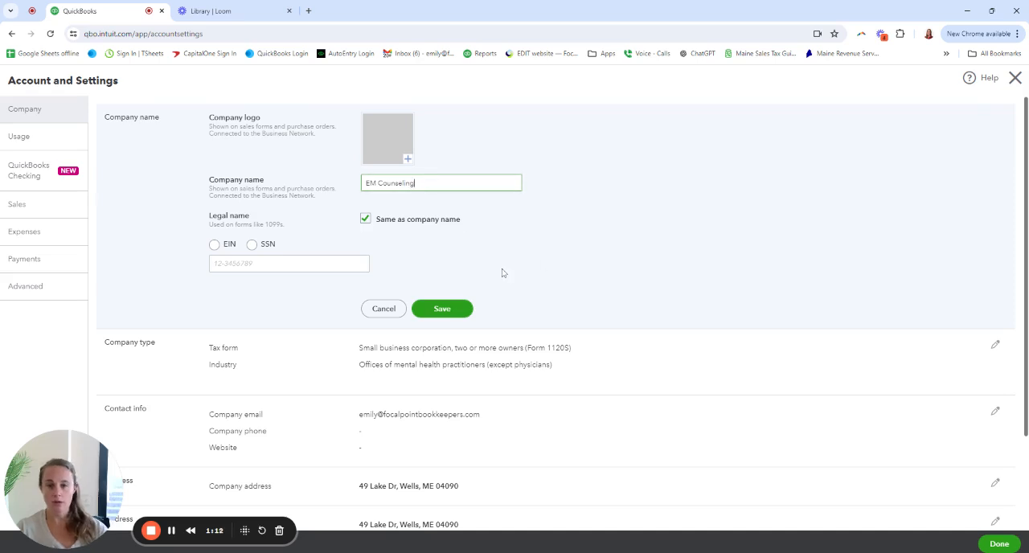
# Make the legal name different from the company name and set it to "EM Counseling, LLC"
pyautogui.click(365, 219)
pyautogui.moveTo(417, 183); pyautogui.dragTo(315, 184)
pyautogui.hotkey('ctrl', 'c')
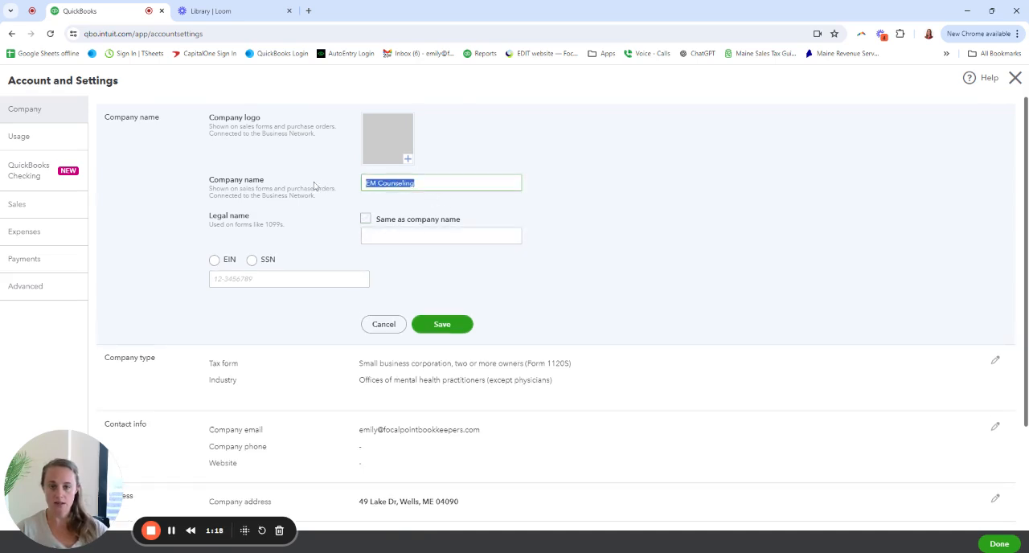
pyautogui.click(366, 234)
pyautogui.hotkey('ctrl', 'v')
pyautogui.write(', LLC')
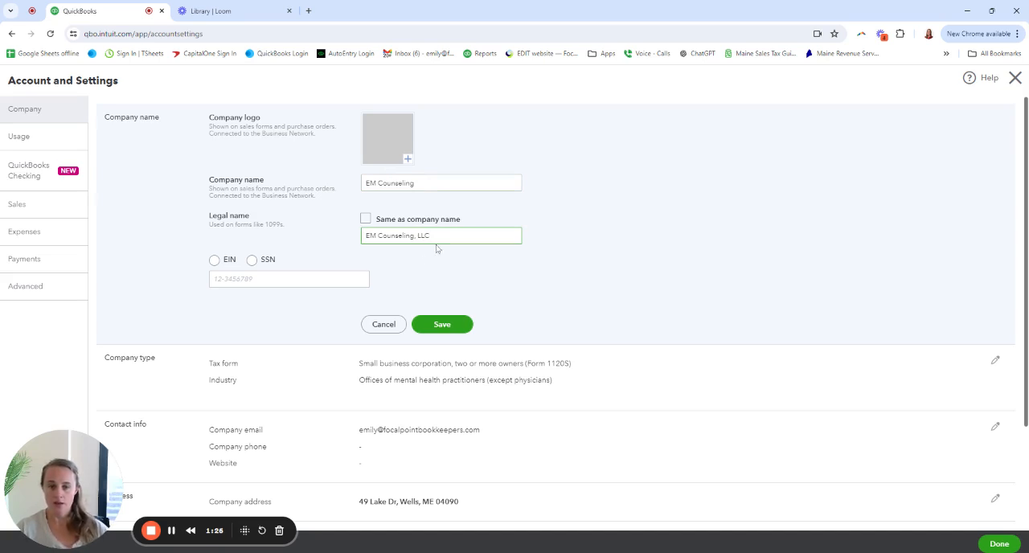
# Choose EIN as the tax ID type, enter the company's EIN and save the company name section
pyautogui.click(215, 260)
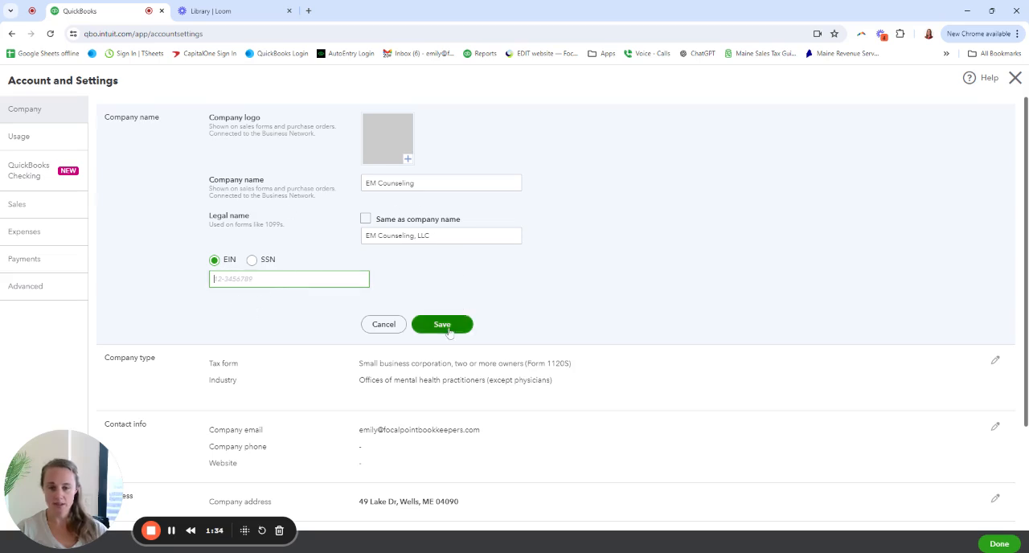
pyautogui.write('12-432568')
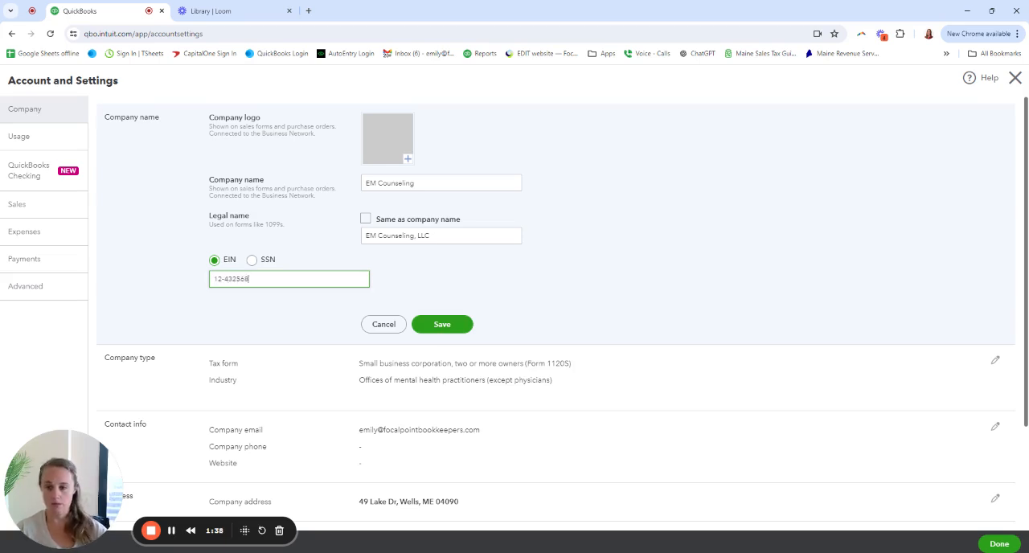
pyautogui.click(442, 323)
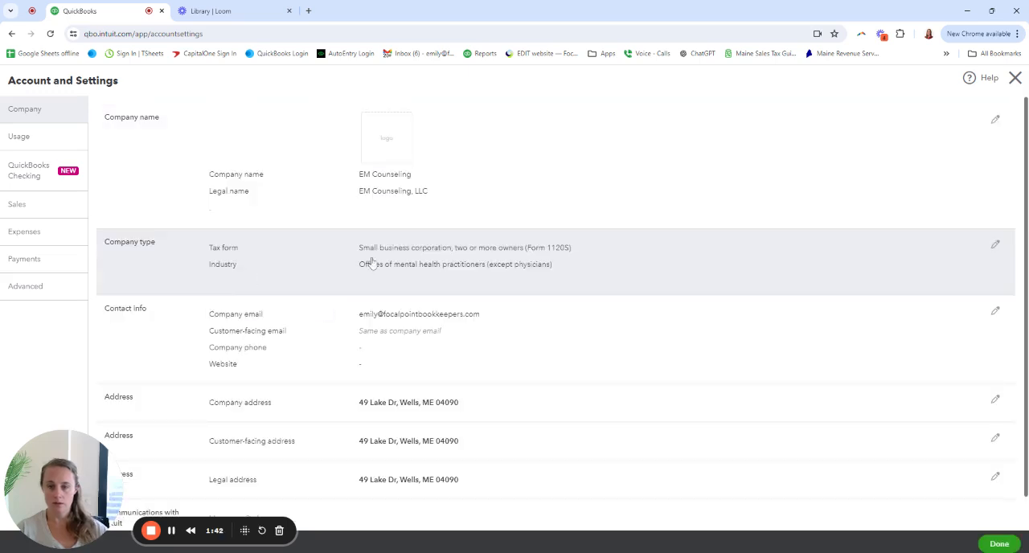
# Reopen the company name section, replace the EIN with a full-length number and try to save it
pyautogui.scroll(-1, 482, 196)
pyautogui.scroll(1, 483, 195)
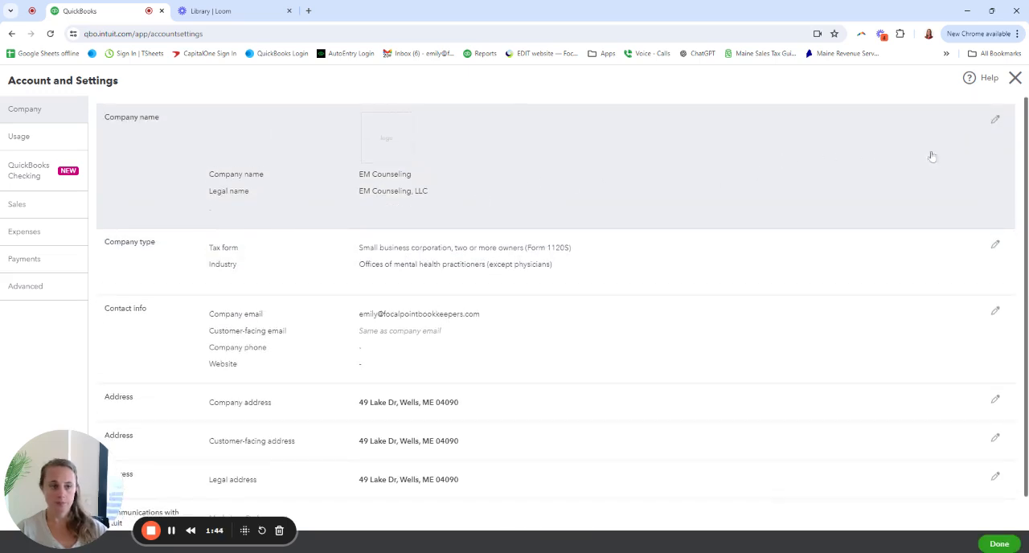
pyautogui.click(996, 122)
pyautogui.moveTo(261, 279); pyautogui.dragTo(192, 280)
pyautogui.press('BackSpace')
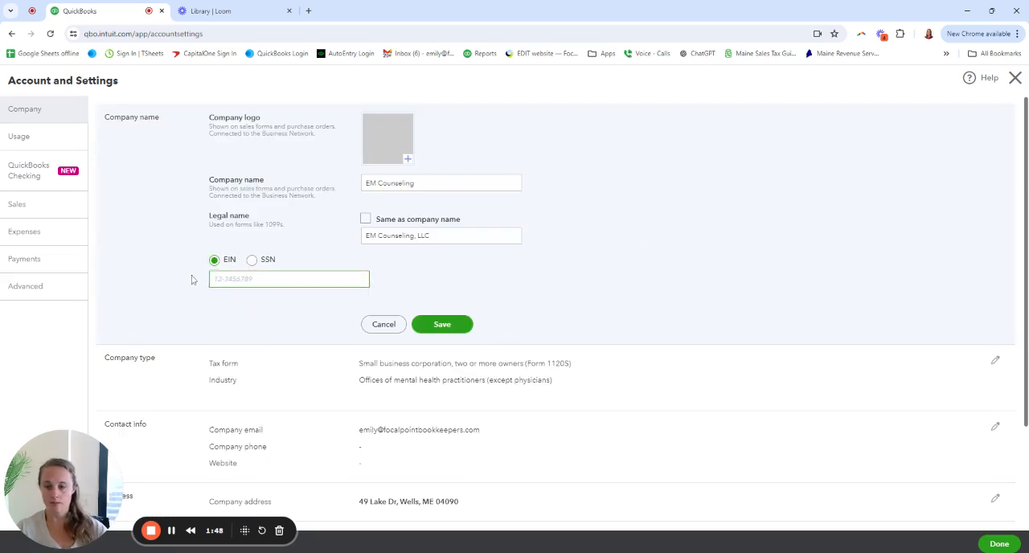
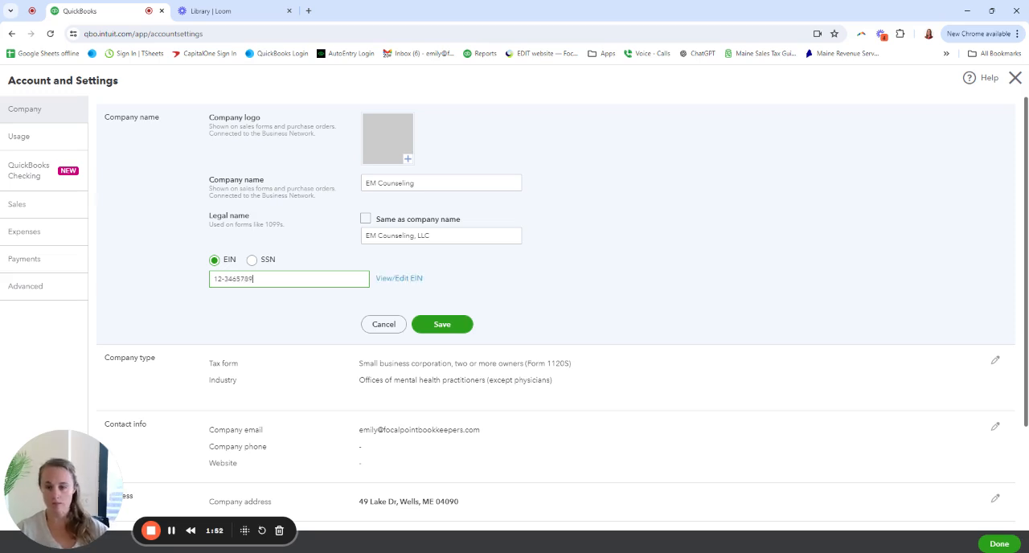
pyautogui.click(438, 325)
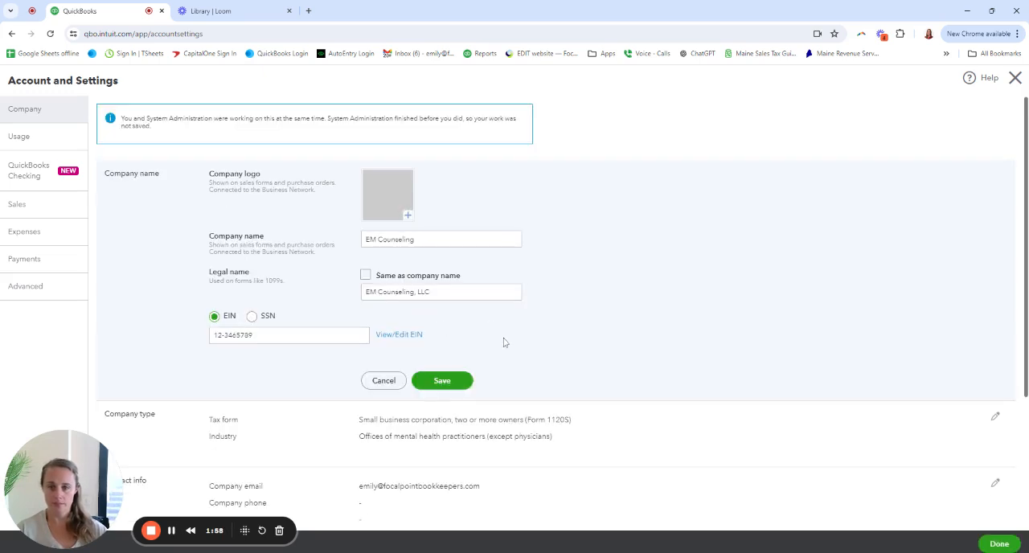
pyautogui.click(442, 380)
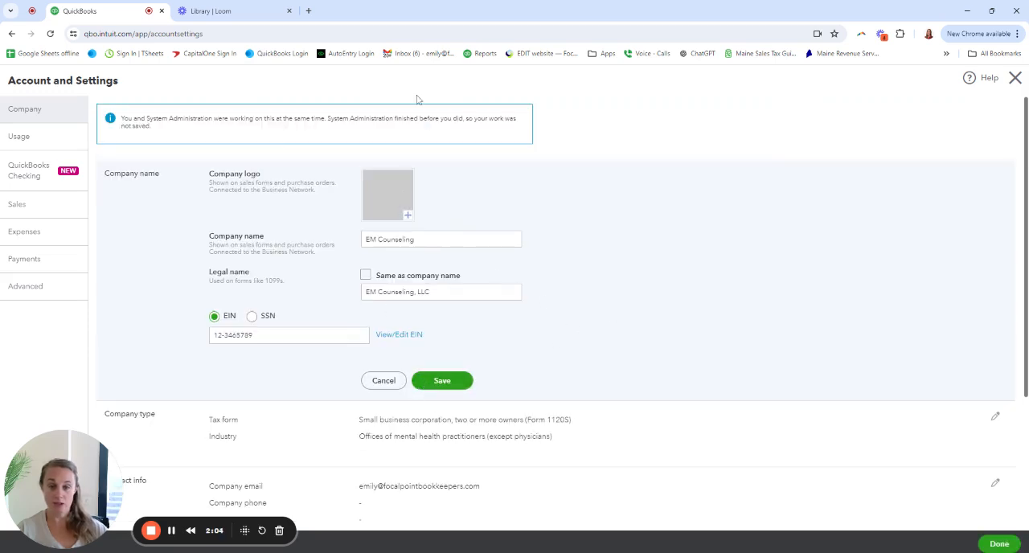
# Retry saving the company name section, then cancel the edit
pyautogui.moveTo(138, 118); pyautogui.dragTo(356, 119)
pyautogui.click(384, 131)
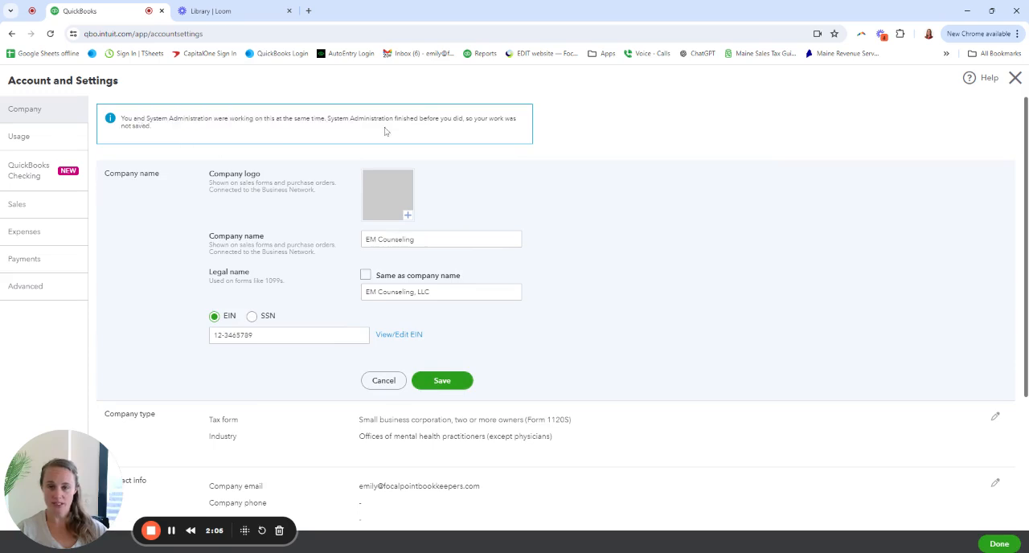
pyautogui.click(446, 381)
pyautogui.click(384, 381)
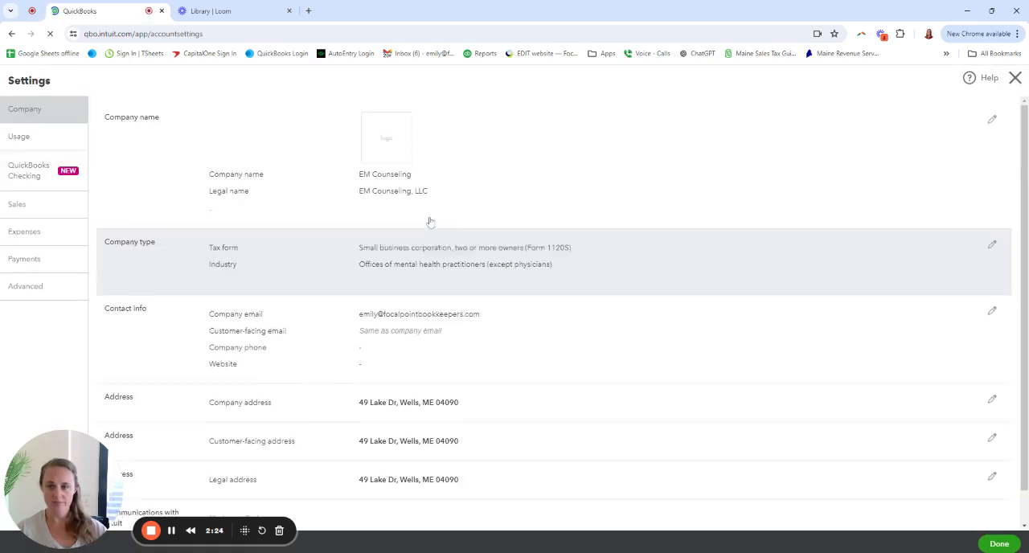
# Edit the company name section again, select EIN, enter the company's EIN and save
pyautogui.click(491, 188)
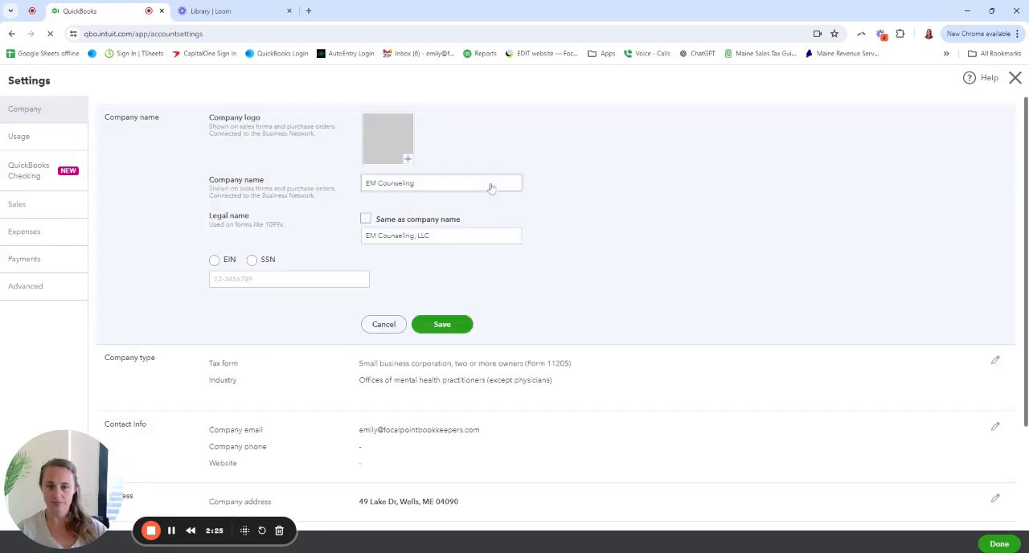
pyautogui.click(215, 261)
pyautogui.write('12-3456789')
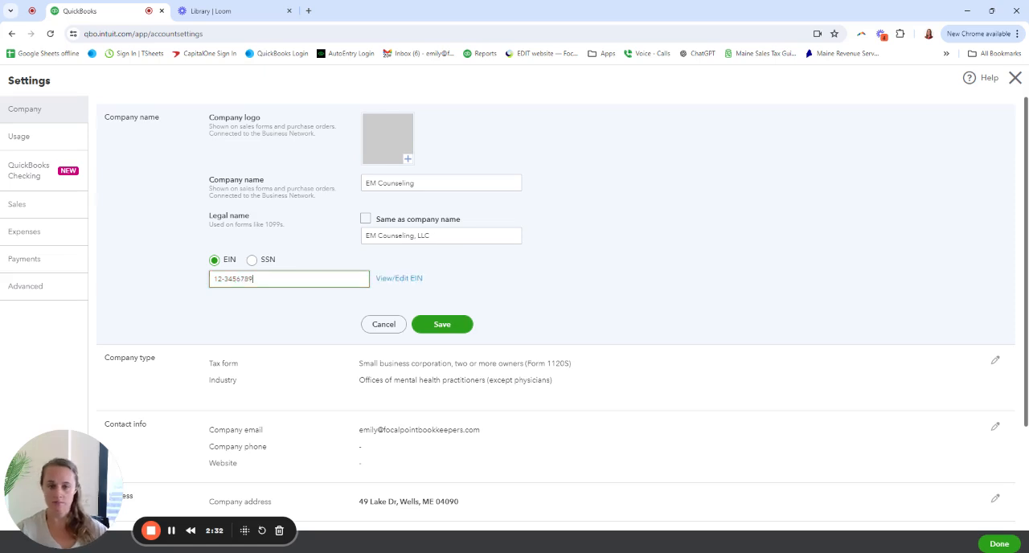
pyautogui.click(438, 325)
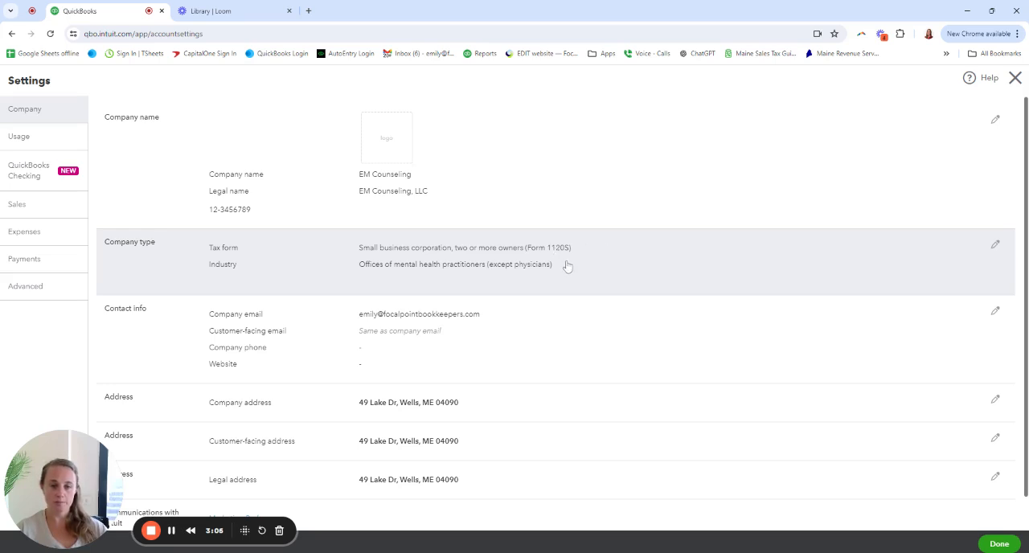
# Set the company type's tax form to Small business corporation, two or more owners (Form 1120S)
pyautogui.click(995, 245)
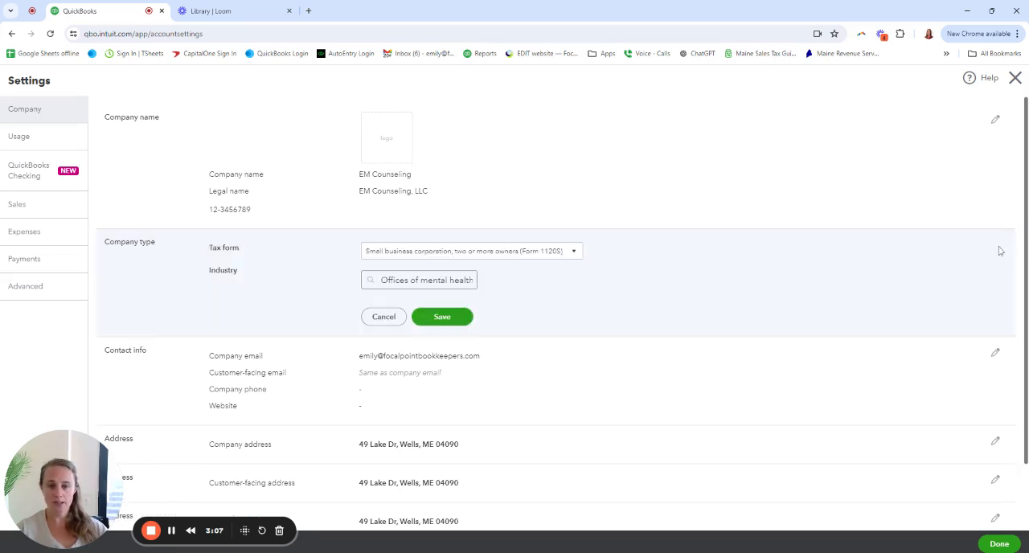
pyautogui.click(572, 251)
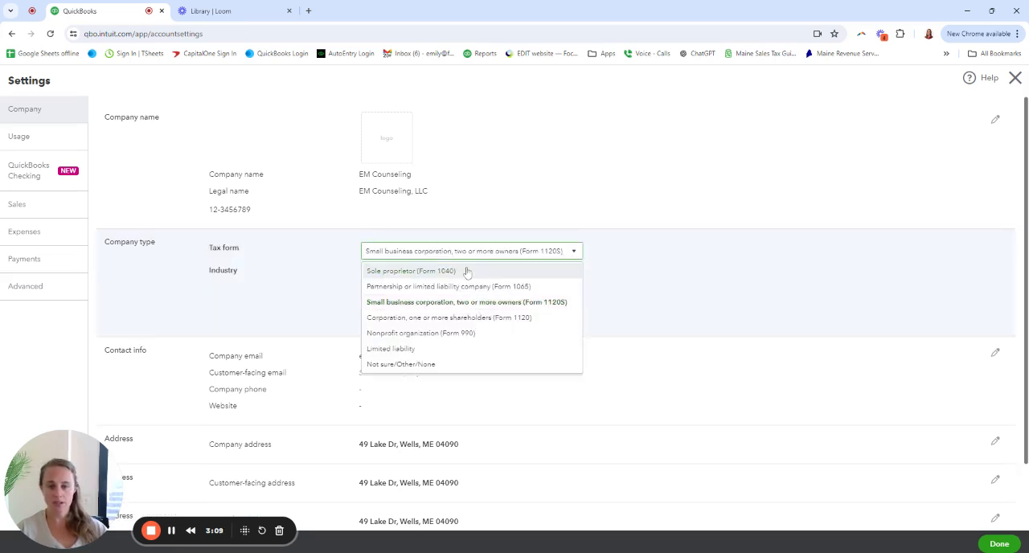
pyautogui.click(462, 304)
pyautogui.click(665, 268)
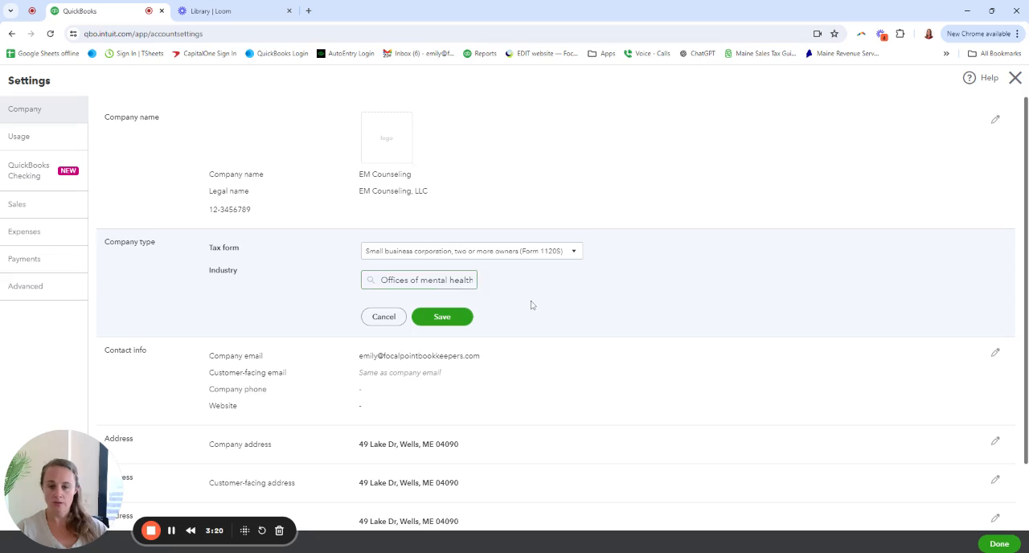
# Open the contact info section for editing and enter the company's phone number
pyautogui.scroll(-1, 652, 357)
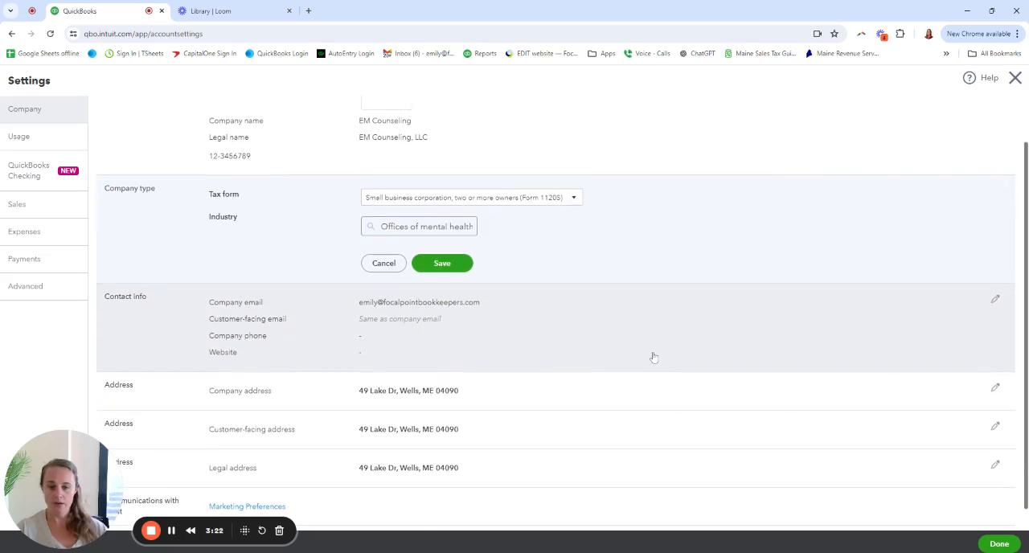
pyautogui.click(501, 346)
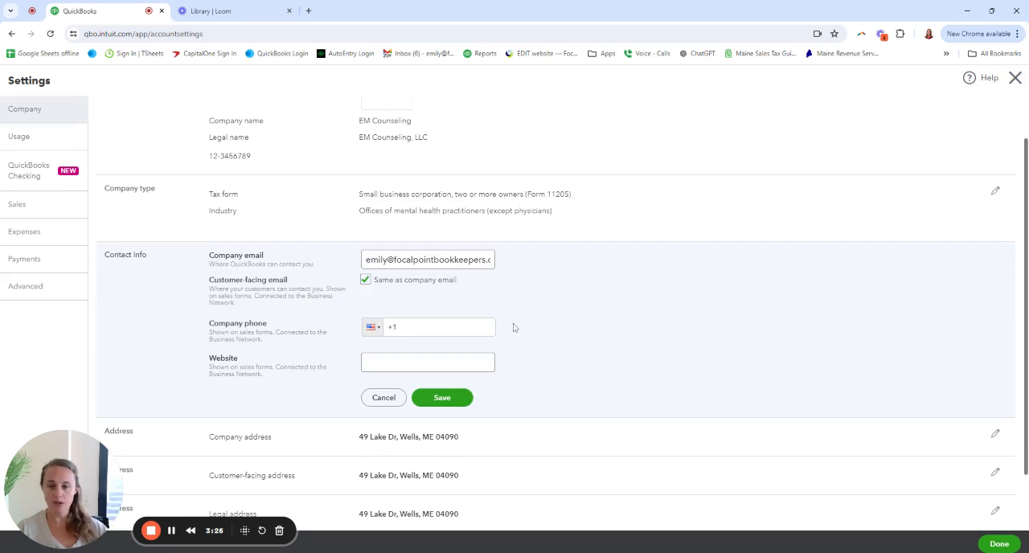
pyautogui.moveTo(210, 284); pyautogui.dragTo(291, 285)
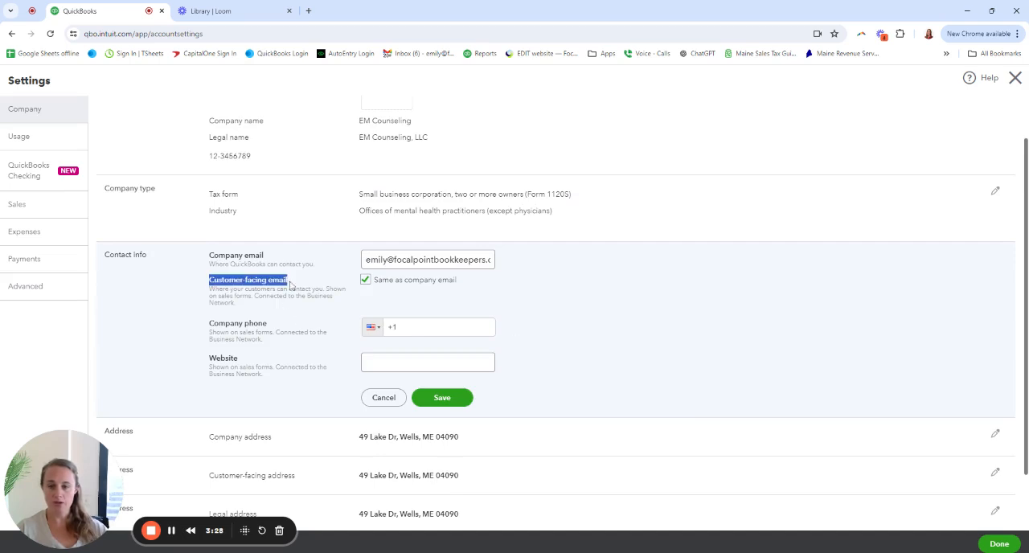
pyautogui.click(297, 311)
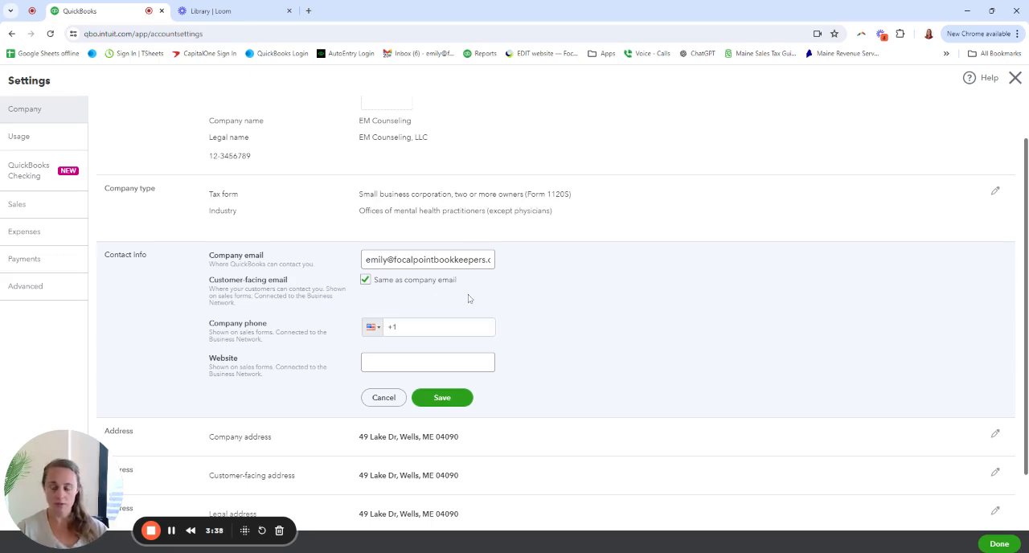
pyautogui.click(430, 327)
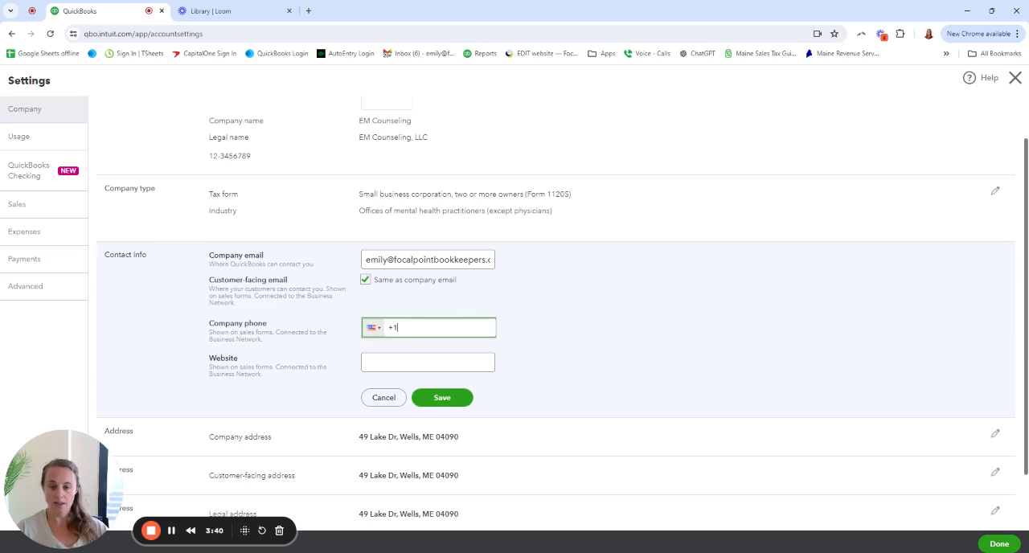
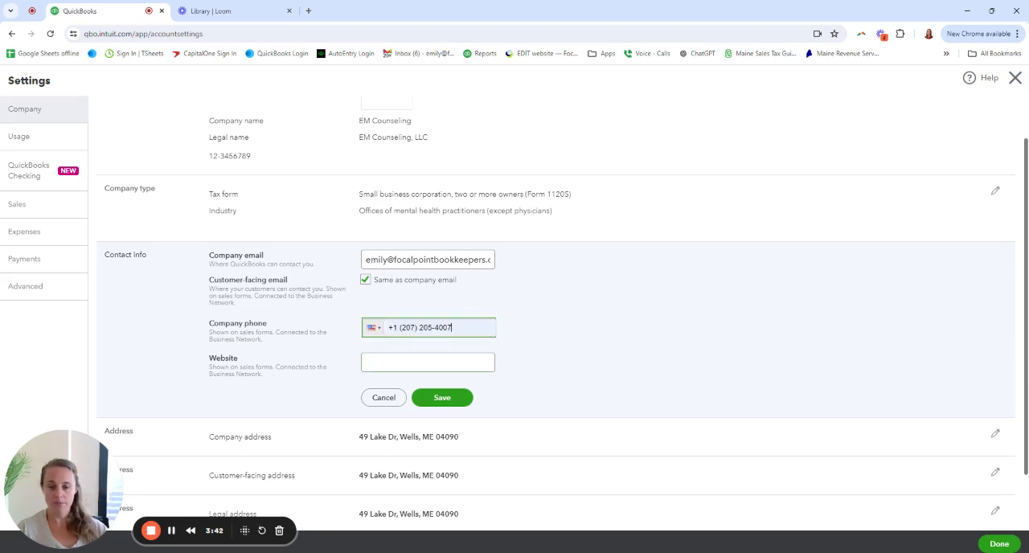
pyautogui.press('Tab')
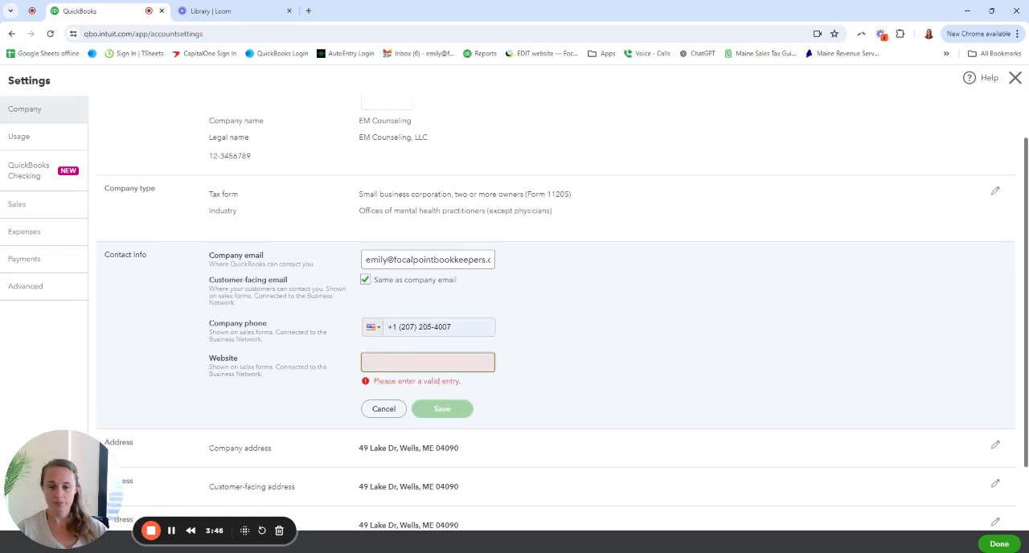
pyautogui.write('www.')
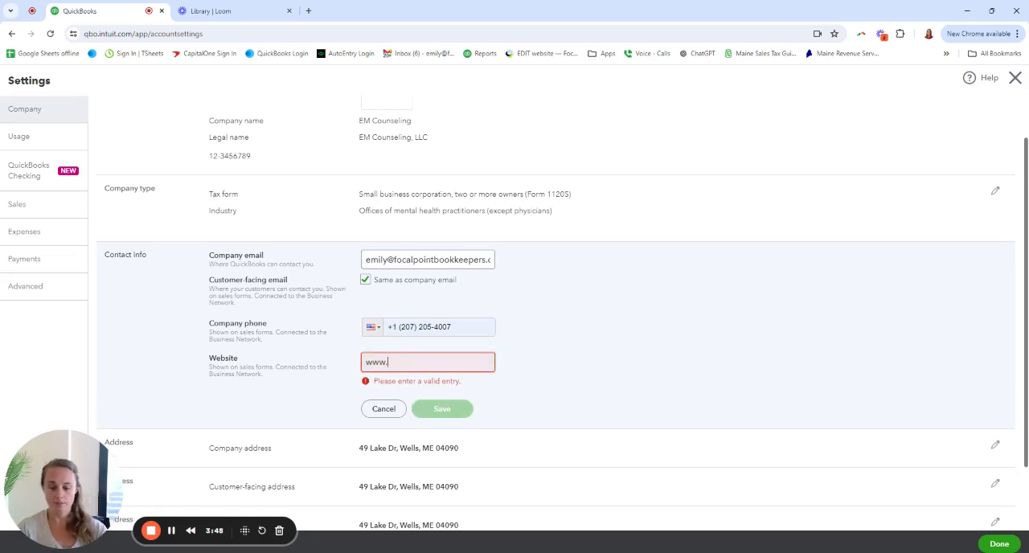
pyautogui.write('focalpoi')
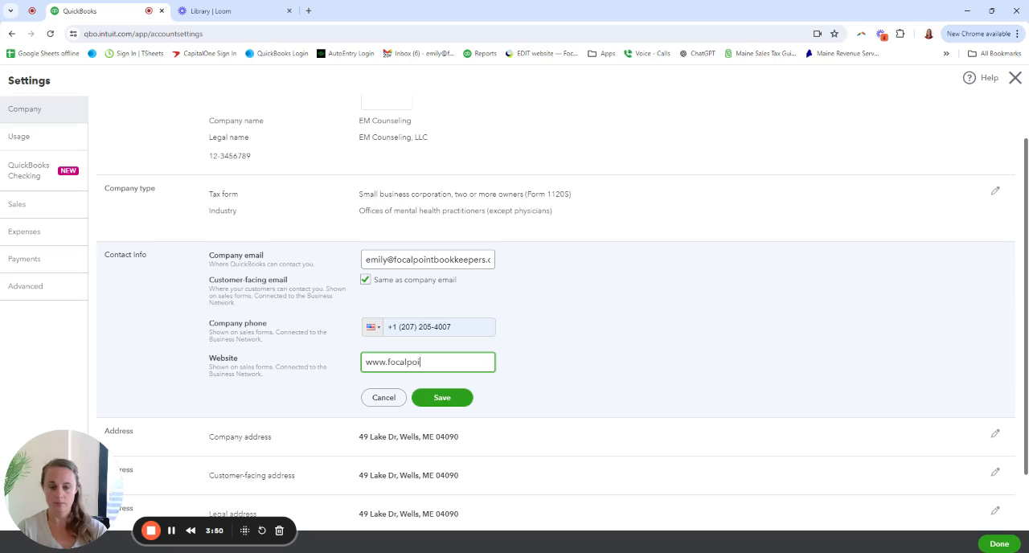
pyautogui.write('ntbookkeepers.com')
pyautogui.click(449, 399)
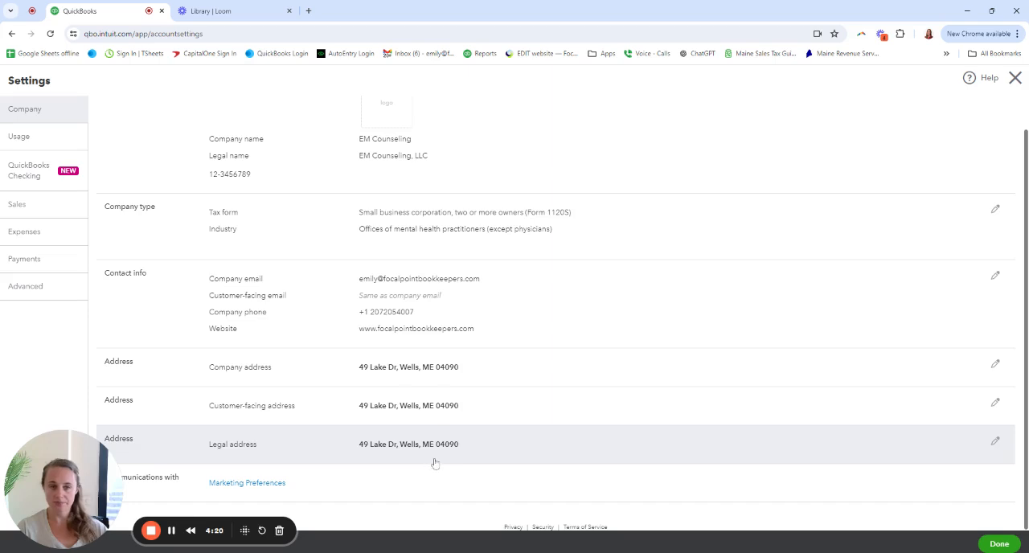
# Review the plan's usage limits, including the chart of accounts limit
pyautogui.scroll(1, 429, 462)
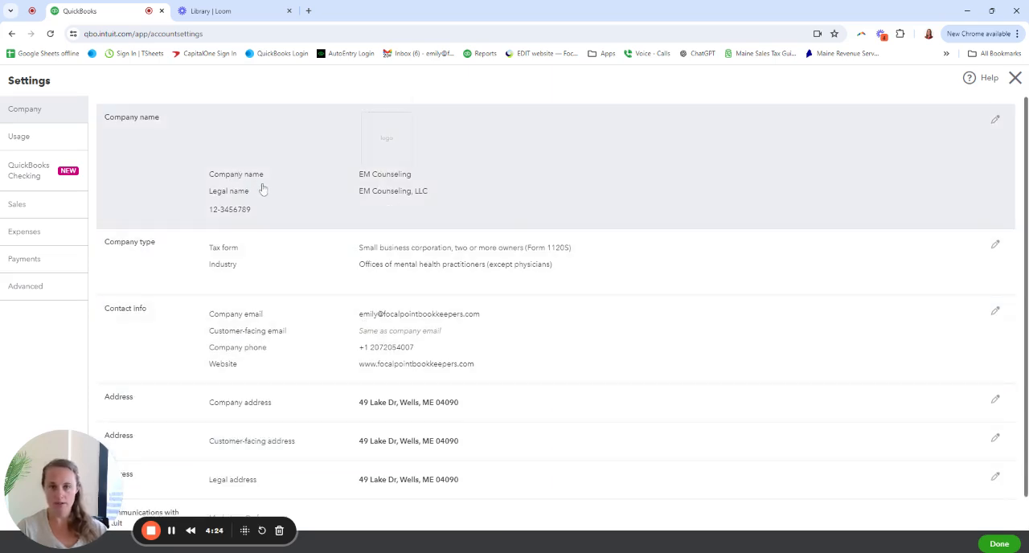
pyautogui.click(21, 137)
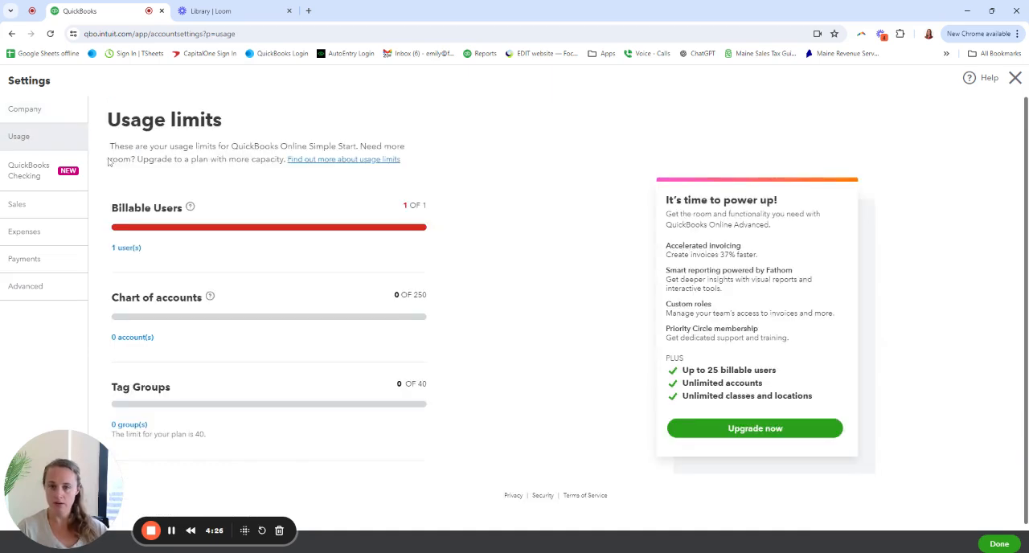
pyautogui.moveTo(120, 119); pyautogui.dragTo(228, 135)
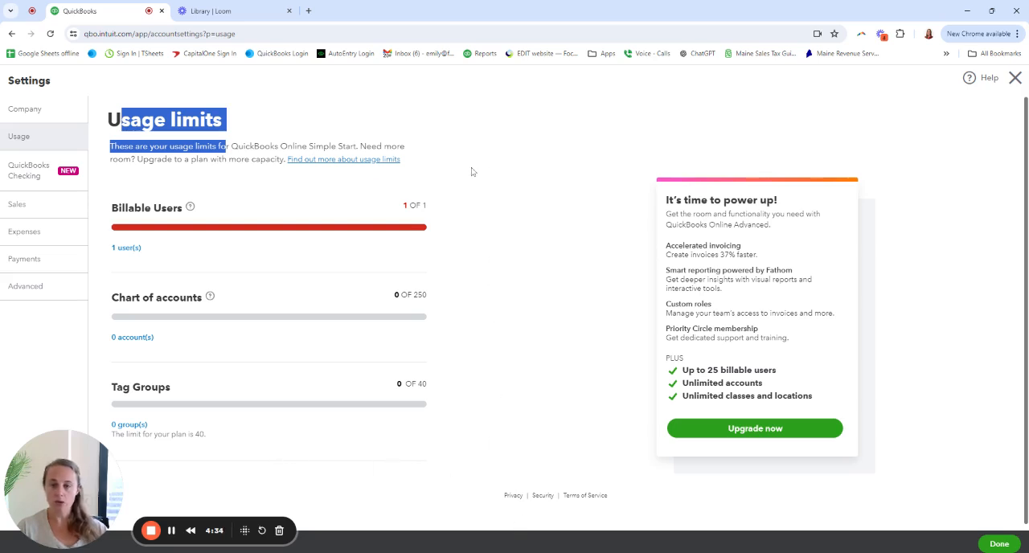
pyautogui.click(150, 137)
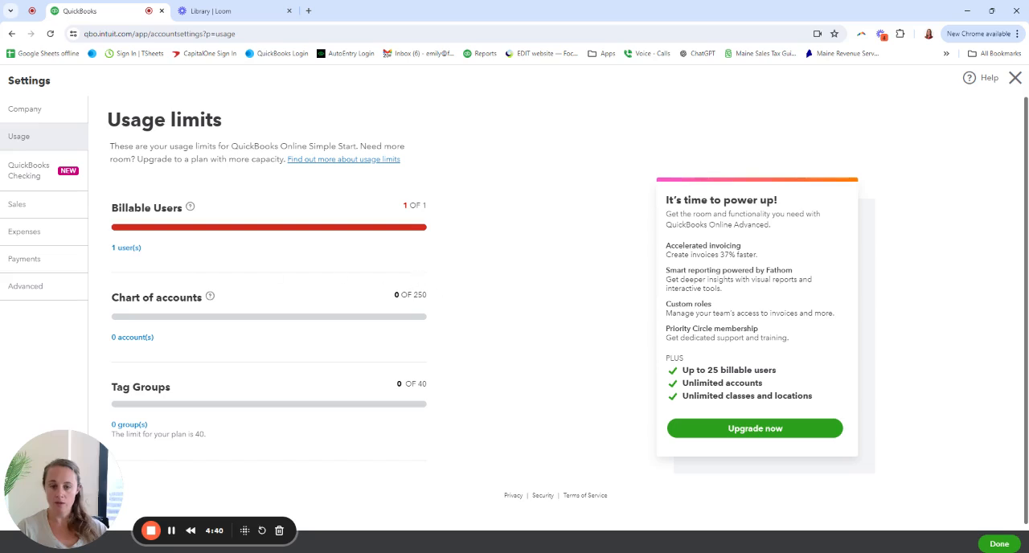
pyautogui.moveTo(111, 297); pyautogui.dragTo(442, 299)
pyautogui.click(442, 297)
# Look over the QuickBooks Checking offer and the full list of sales settings
pyautogui.click(24, 174)
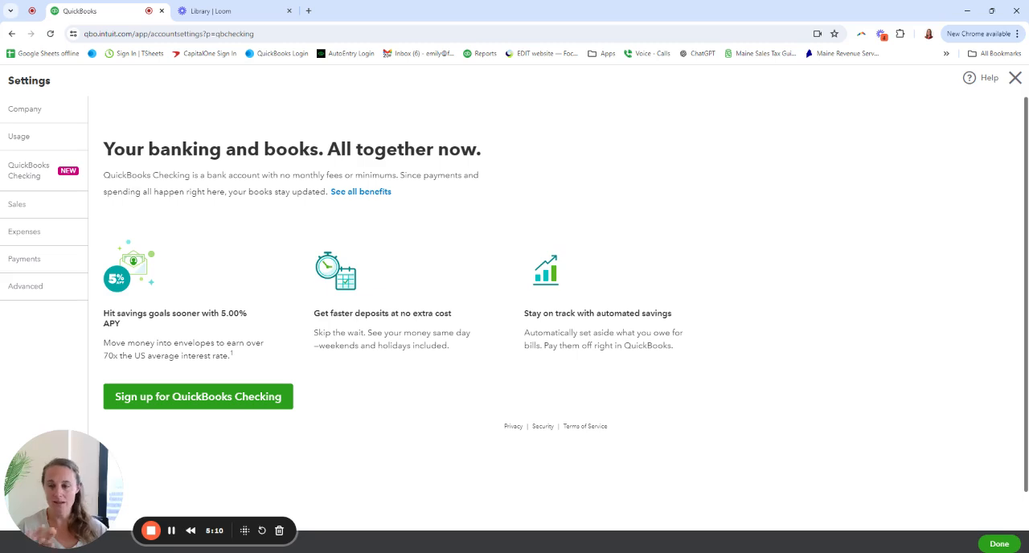
pyautogui.click(29, 206)
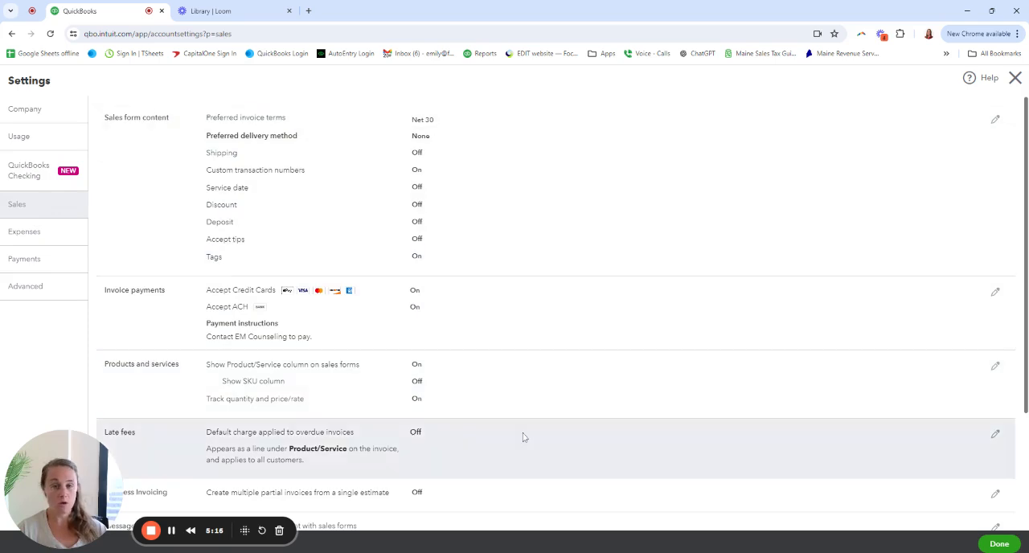
pyautogui.scroll(-2, 468, 424)
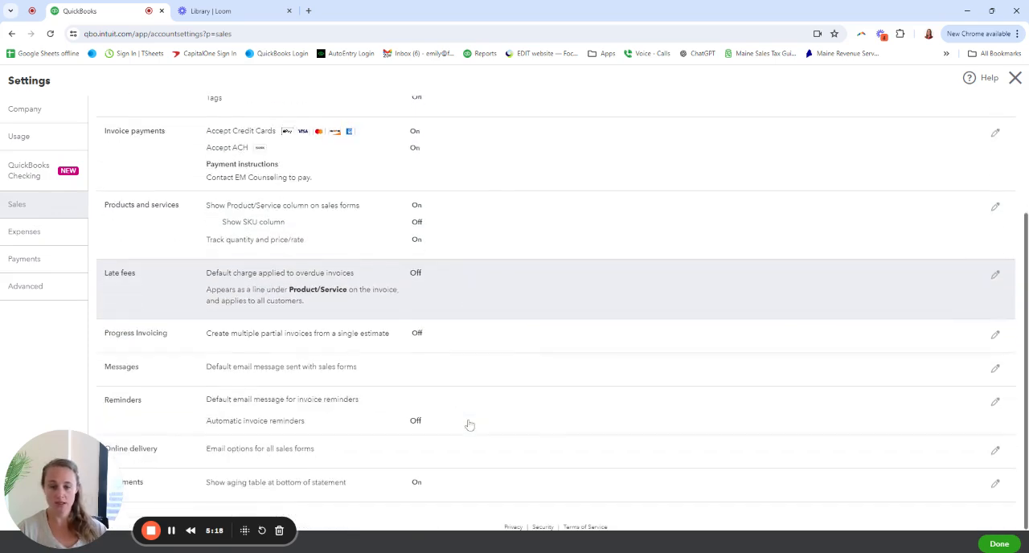
pyautogui.scroll(2, 468, 425)
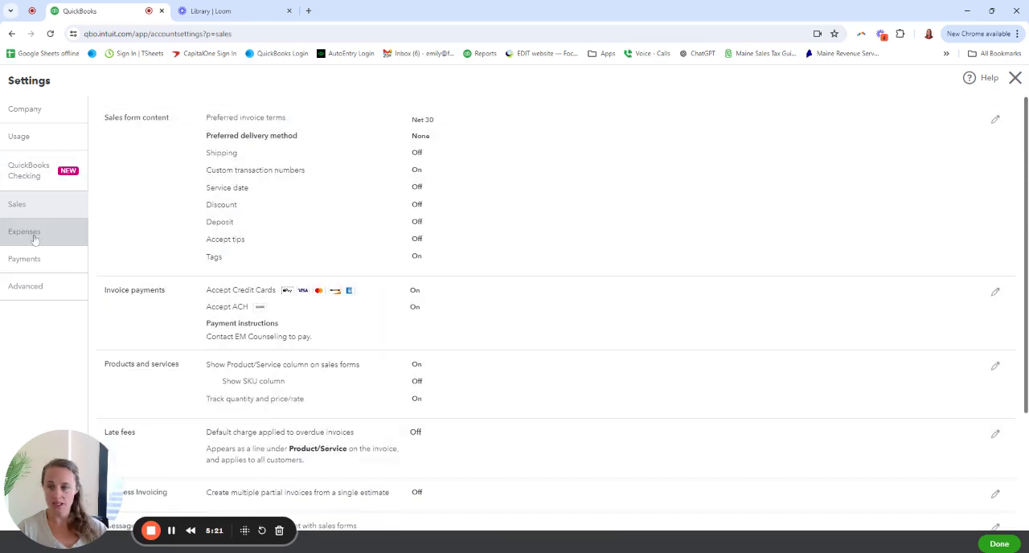
# Open the bills and expenses settings for editing, check the available default bill payment terms, and save the section
pyautogui.click(35, 238)
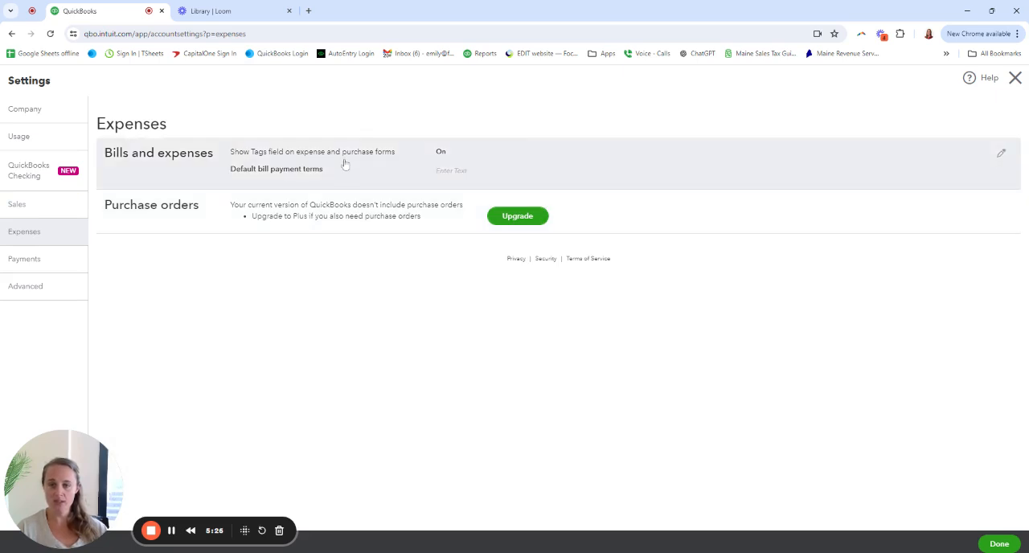
pyautogui.click(618, 161)
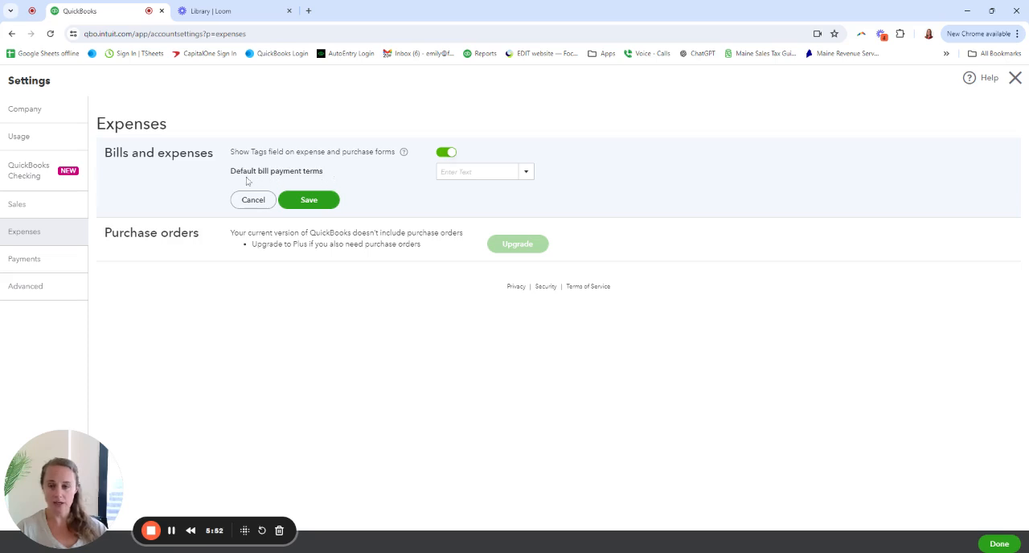
pyautogui.click(526, 175)
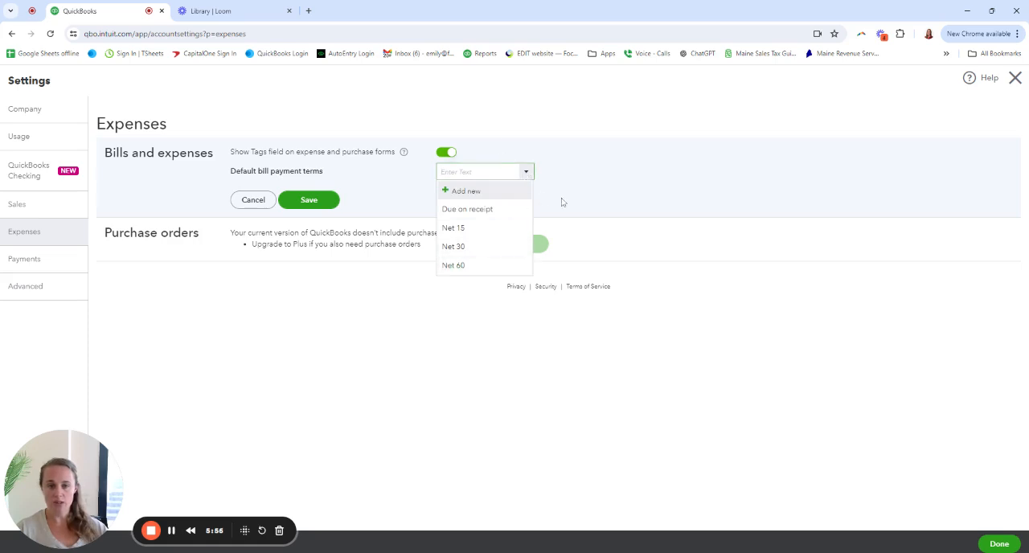
pyautogui.click(560, 189)
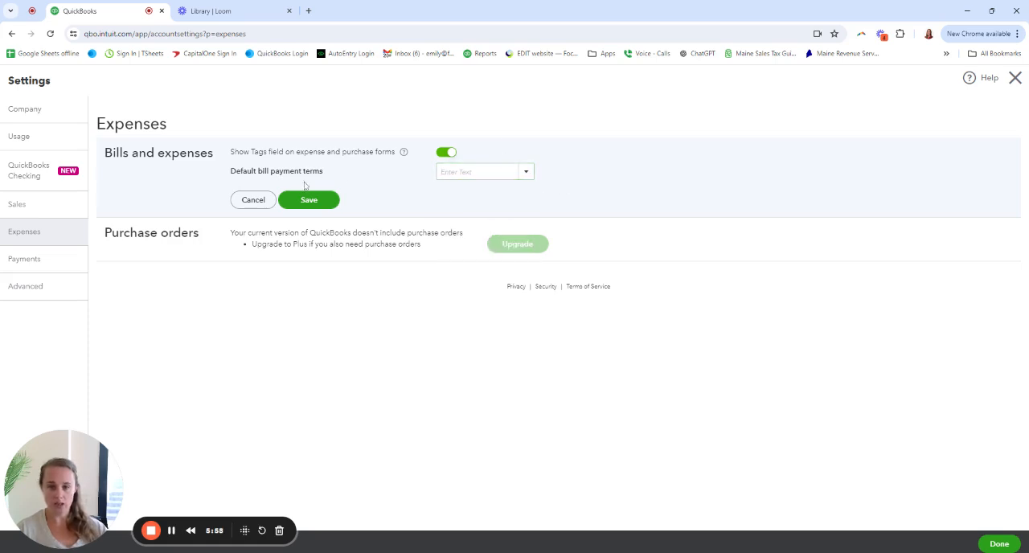
pyautogui.click(528, 176)
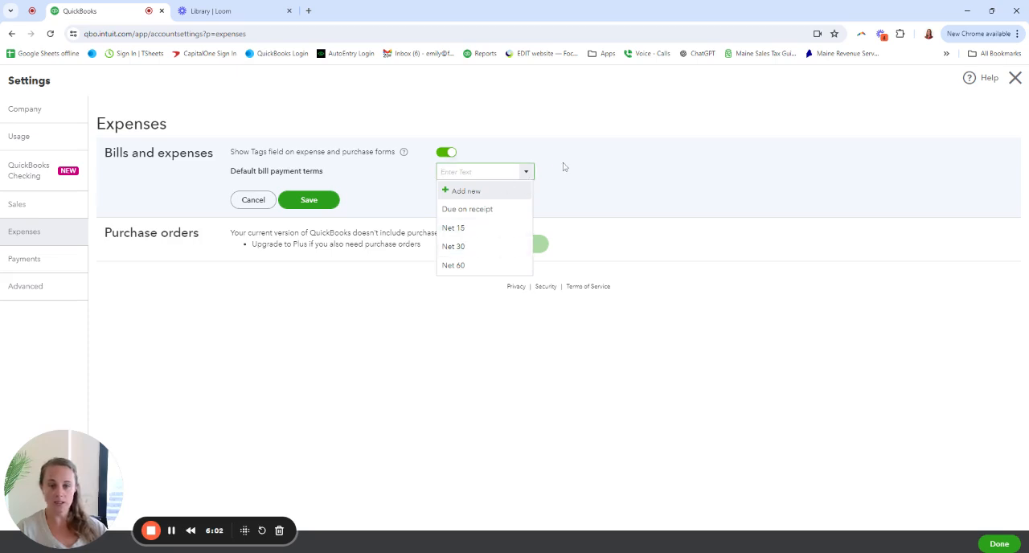
pyautogui.click(564, 167)
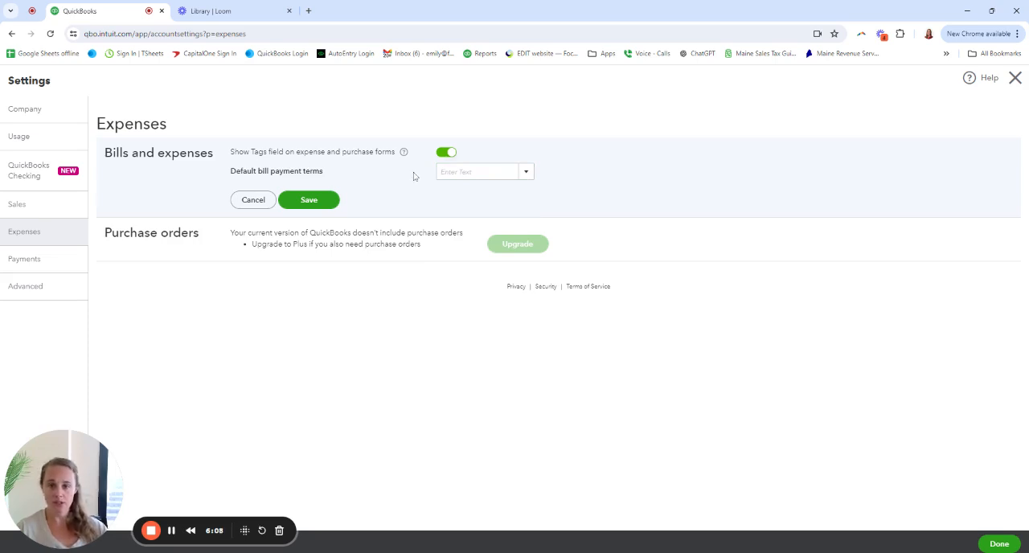
pyautogui.click(324, 205)
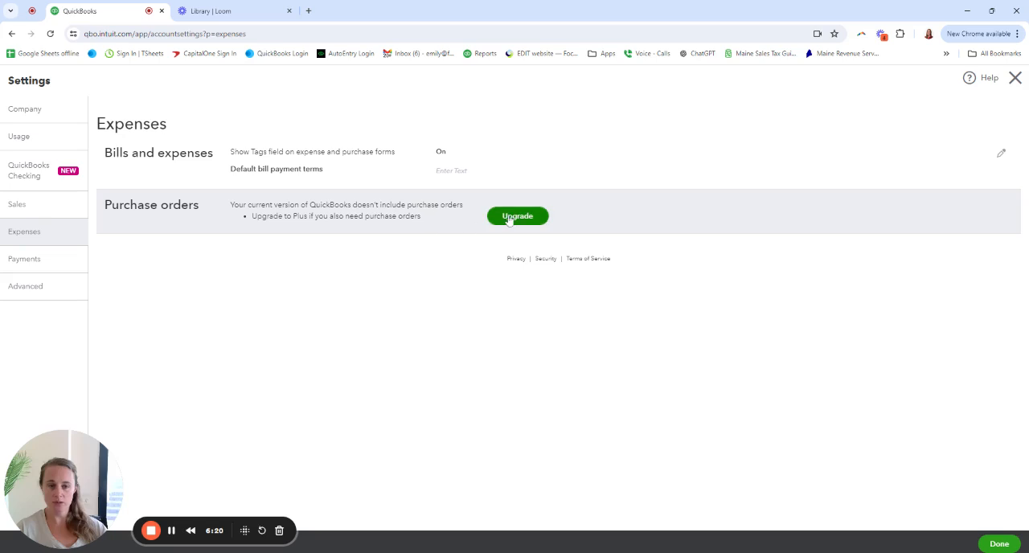
# View the payments settings and open the accounting section of the advanced settings for editing
pyautogui.click(45, 266)
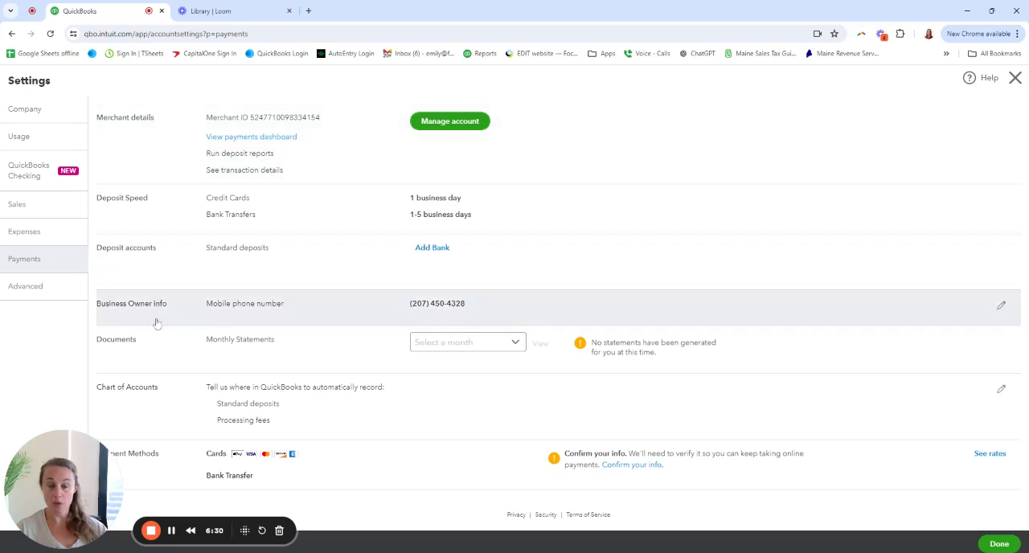
pyautogui.click(48, 292)
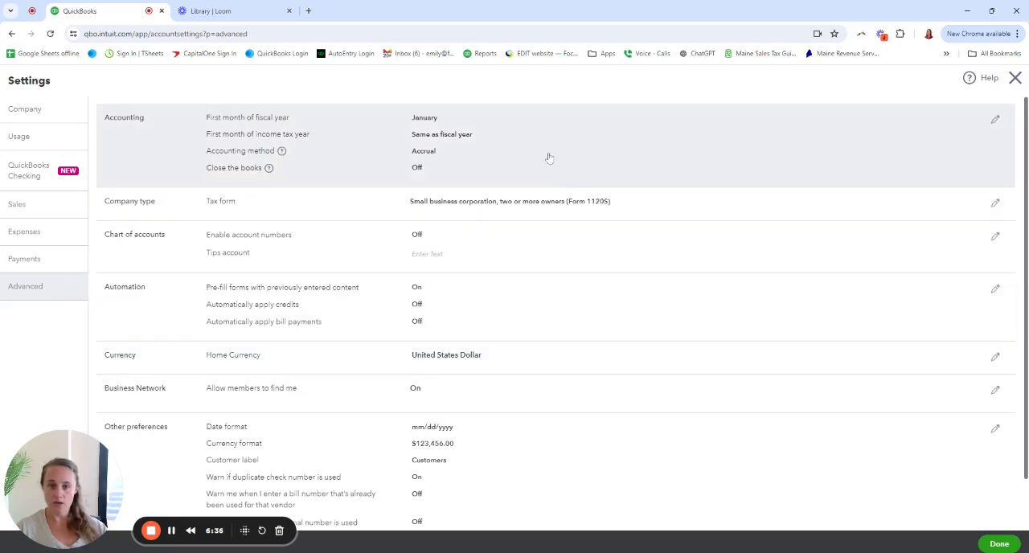
pyautogui.click(610, 156)
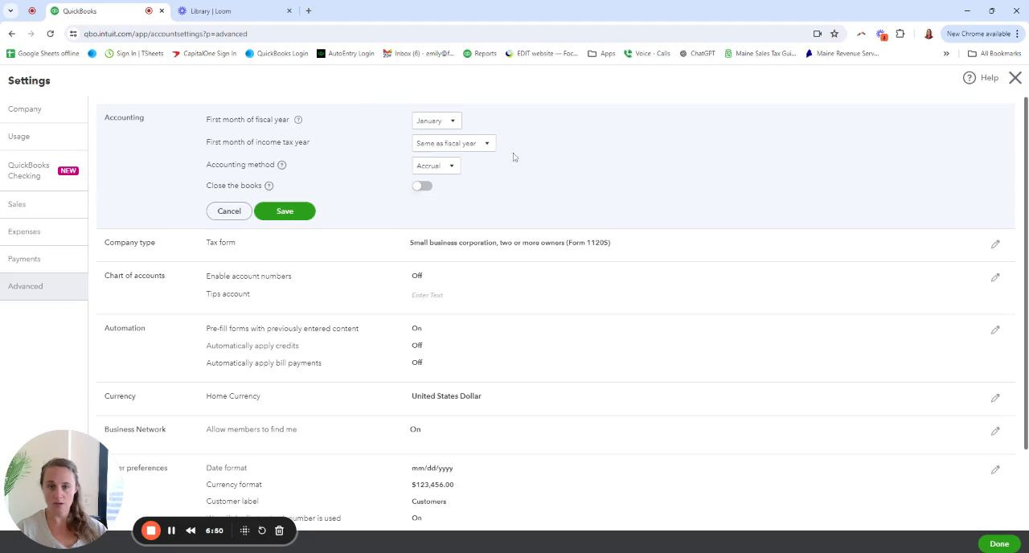
# Bring up the help for the accounting method setting and close it
pyautogui.moveTo(211, 164); pyautogui.dragTo(278, 173)
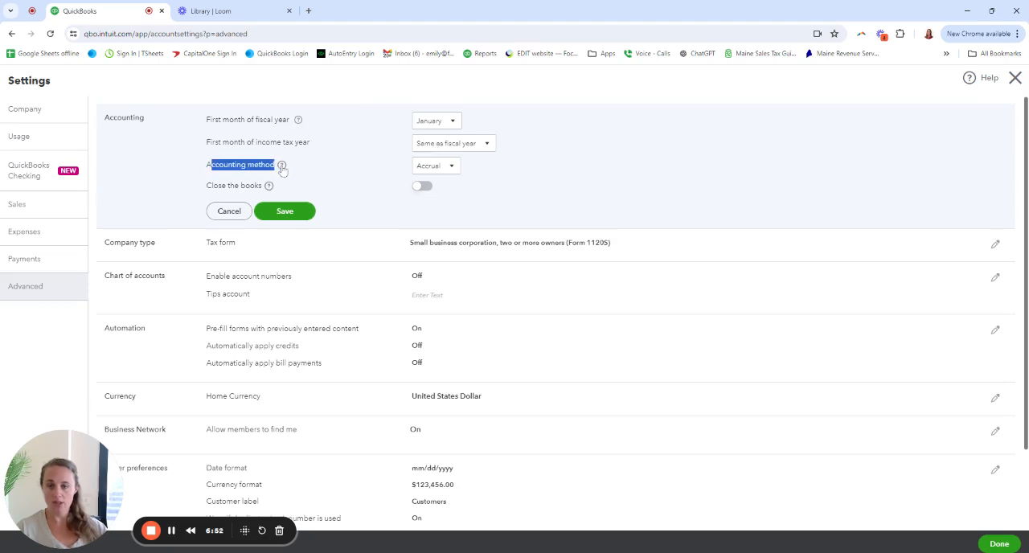
pyautogui.click(283, 167)
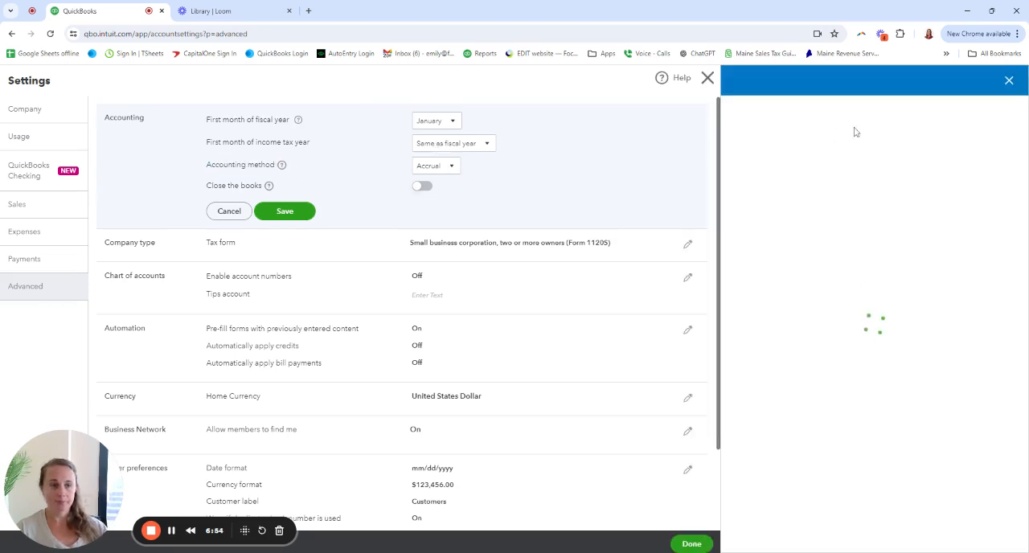
pyautogui.click(1009, 85)
pyautogui.click(451, 166)
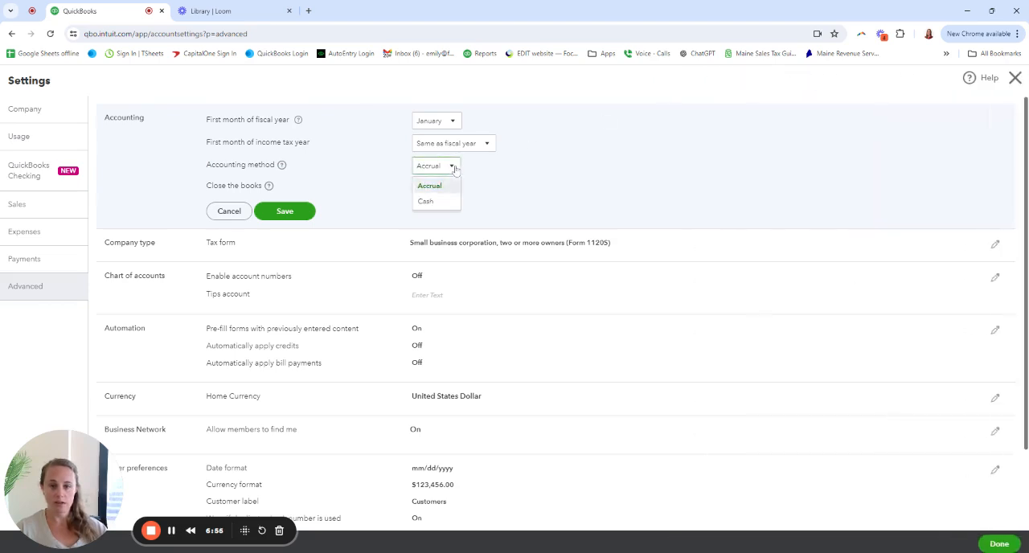
pyautogui.click(444, 201)
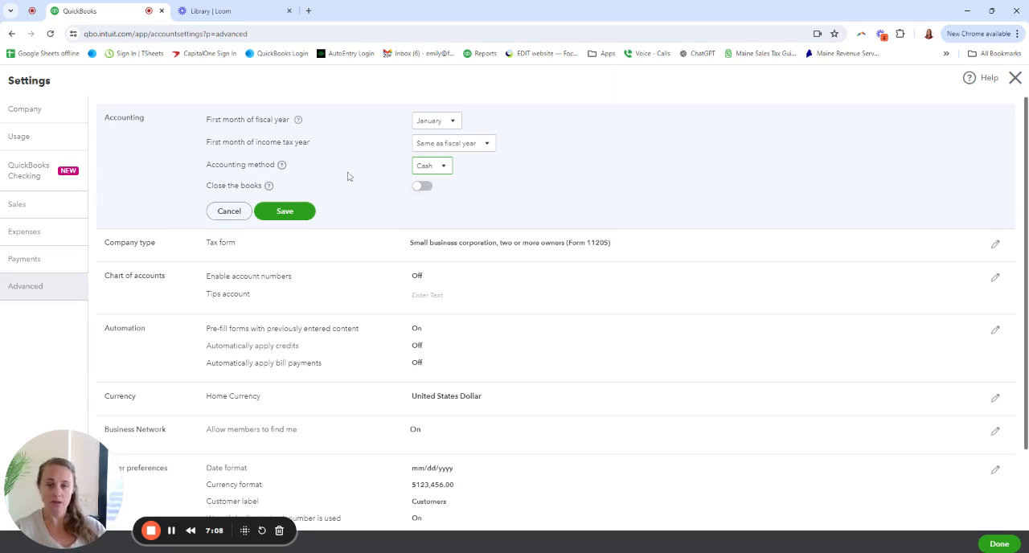
pyautogui.click(445, 167)
pyautogui.click(443, 187)
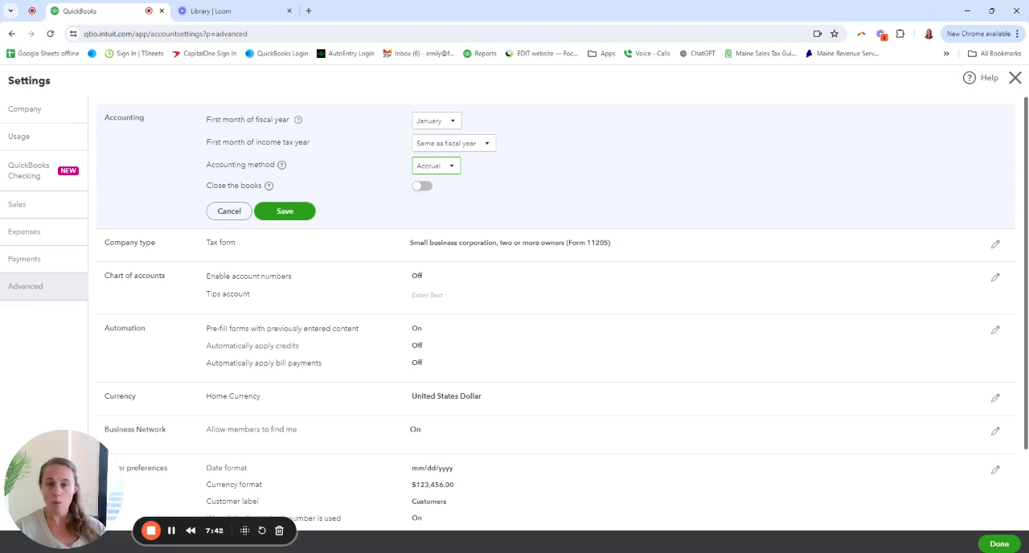
# Set the accounting method to Cash, preview the Close the books options by switching them on and off, and save the accounting section
pyautogui.click(450, 165)
pyautogui.click(427, 201)
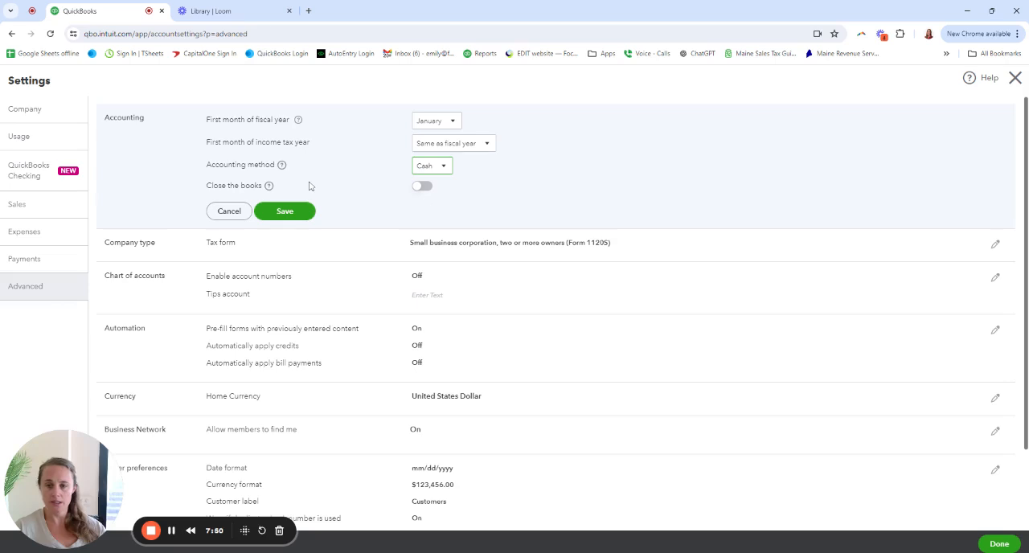
pyautogui.click(419, 189)
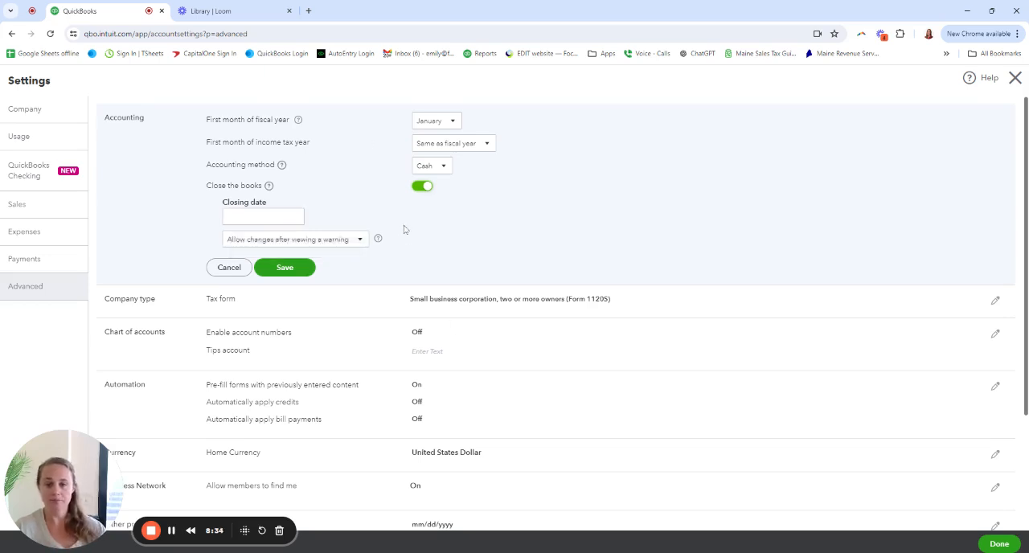
pyautogui.click(422, 186)
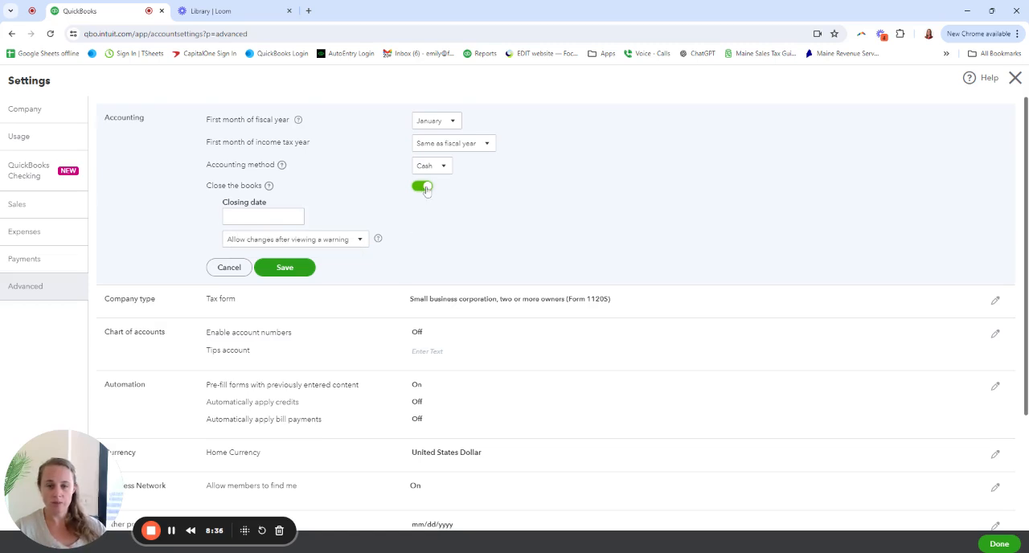
pyautogui.scroll(-1, 461, 213)
pyautogui.scroll(1, 462, 213)
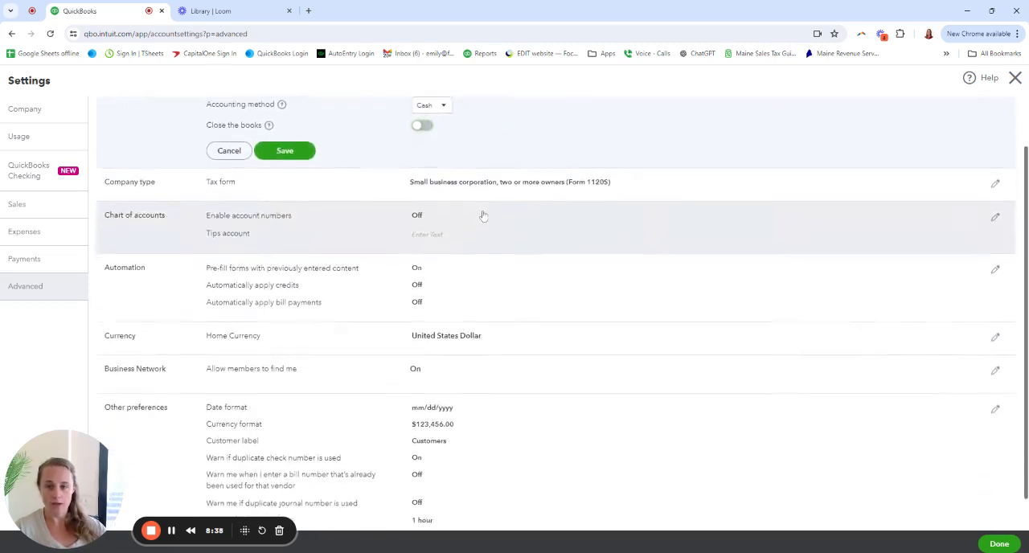
pyautogui.scroll(-1, 328, 184)
pyautogui.scroll(1, 339, 195)
pyautogui.scroll(-1, 306, 183)
pyautogui.click(277, 160)
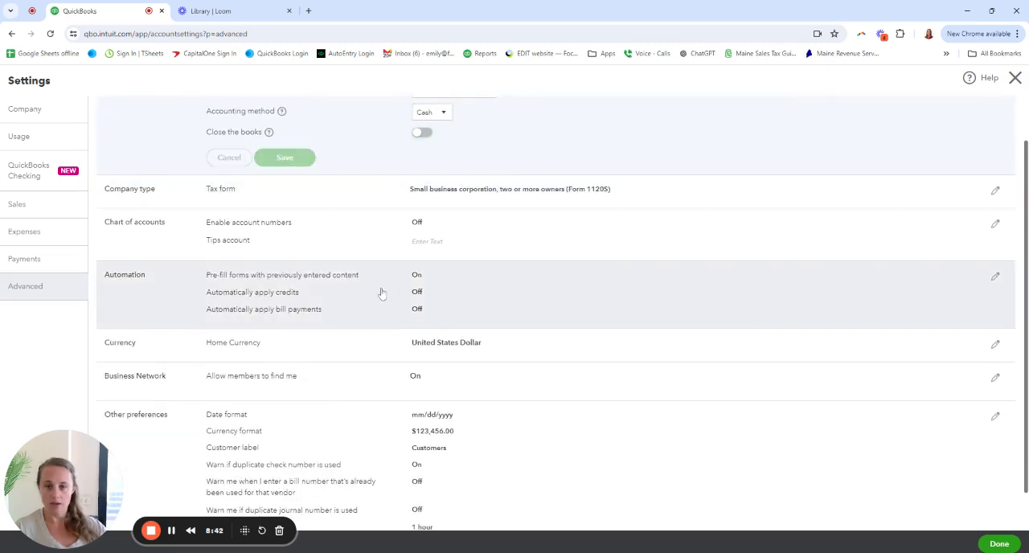
# Enable account numbers in the chart of accounts with Show account numbers checked, and save the section
pyautogui.scroll(1, 434, 285)
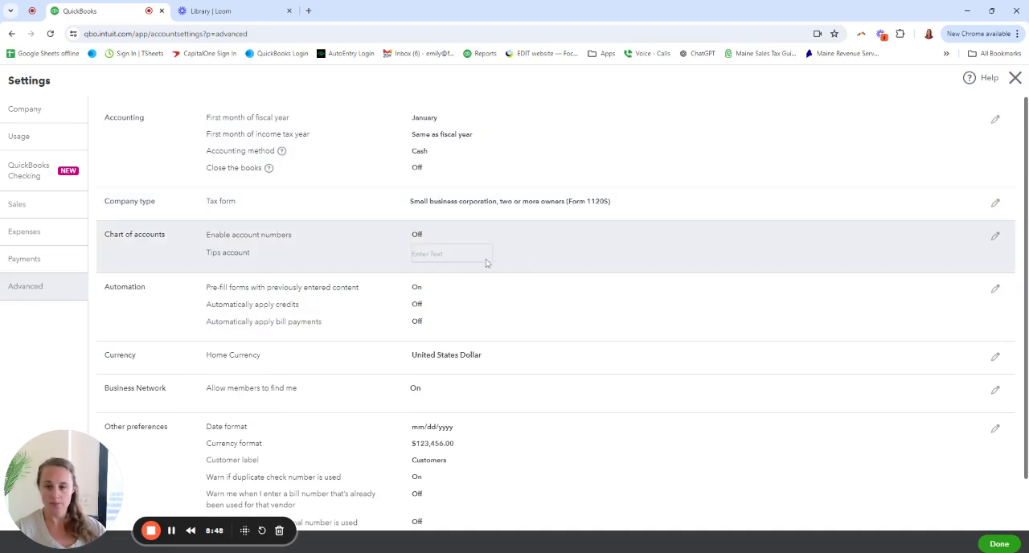
pyautogui.click(424, 235)
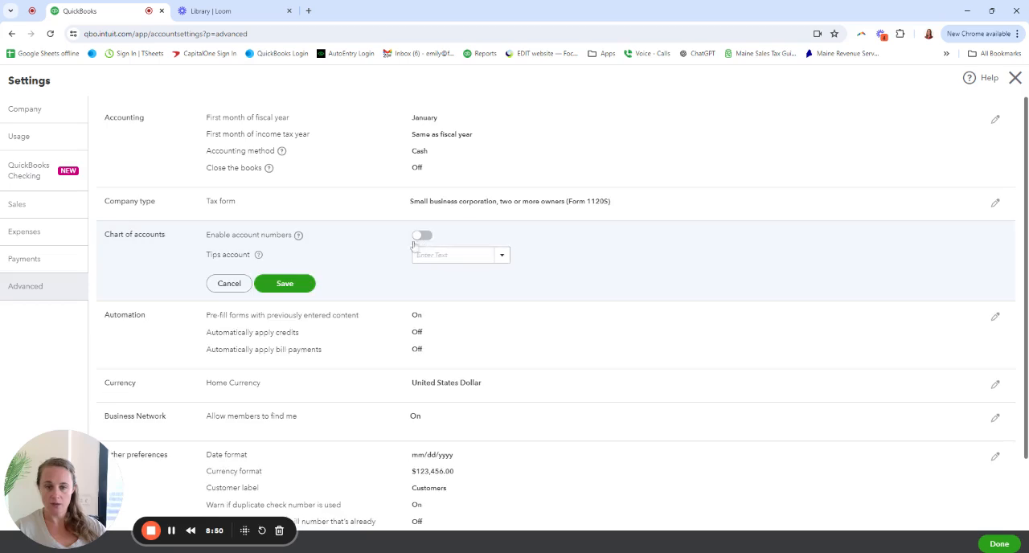
pyautogui.click(421, 234)
pyautogui.click(227, 252)
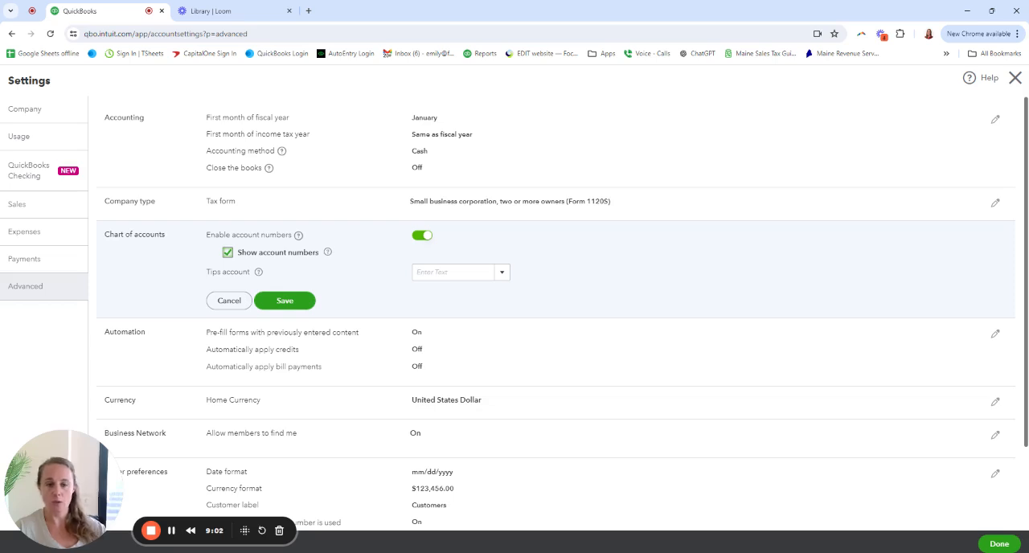
pyautogui.scroll(-1, 544, 266)
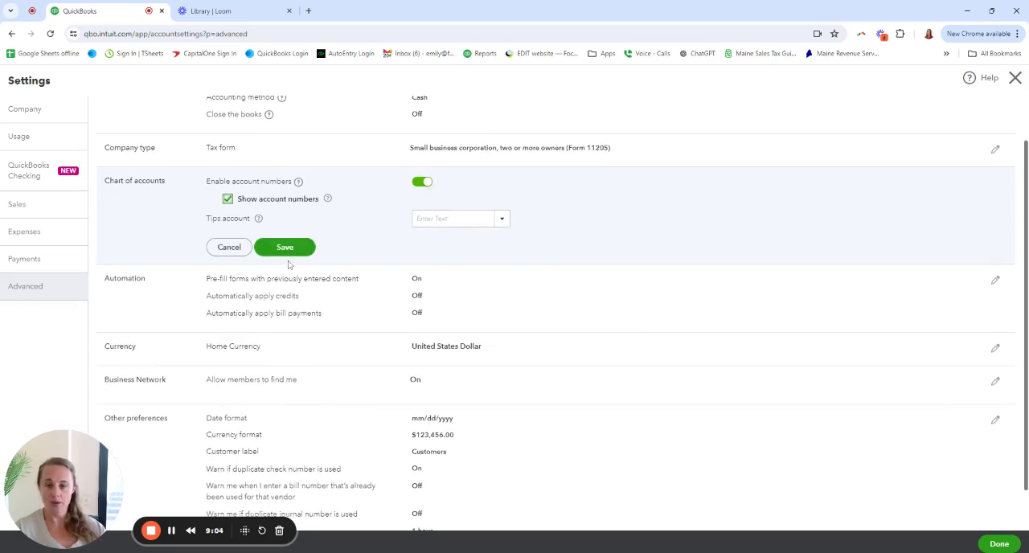
pyautogui.click(283, 249)
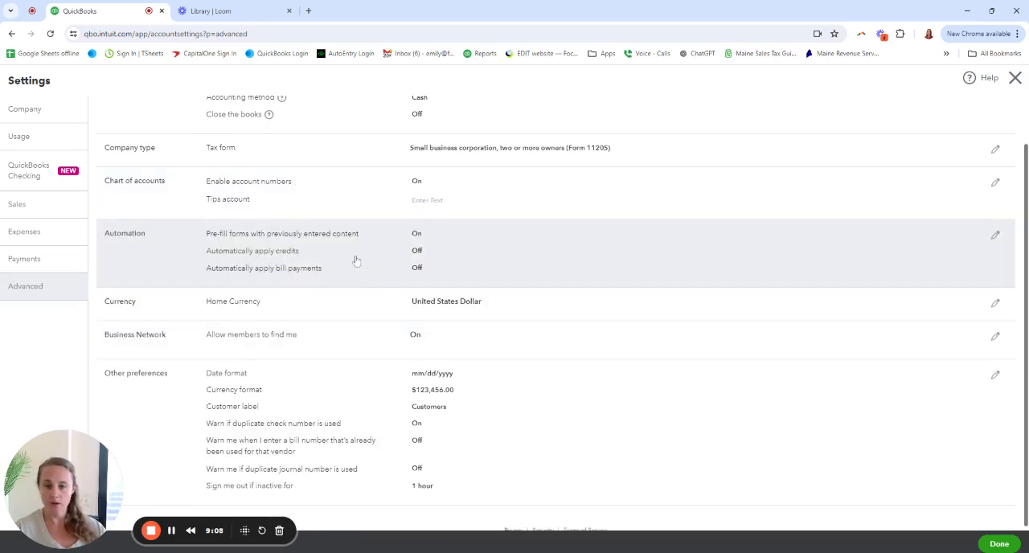
# Turn off pre-filling forms with previously entered content, leave automatic credits and bill payments off, and save the automation settings
pyautogui.click(352, 262)
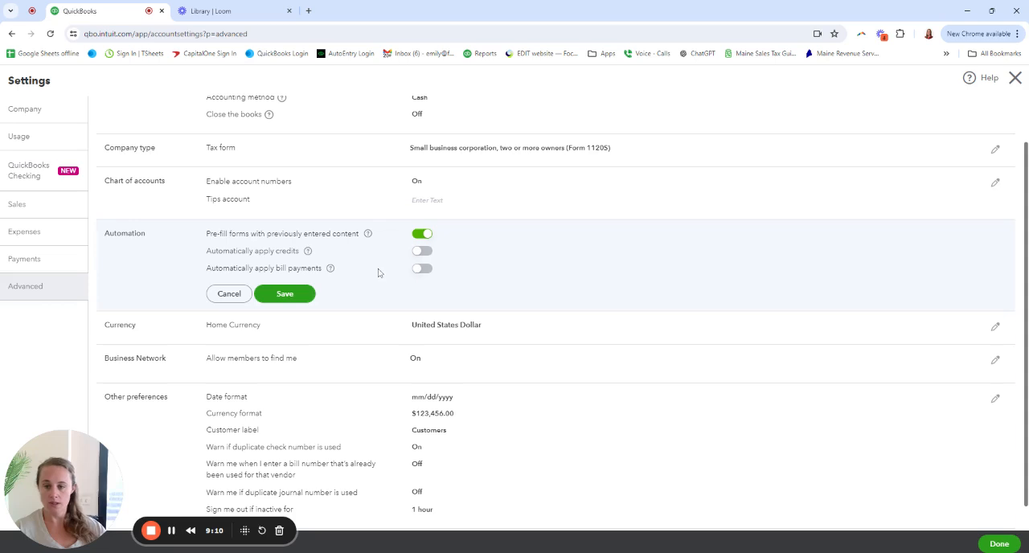
pyautogui.click(416, 253)
pyautogui.click(424, 269)
pyautogui.click(426, 269)
pyautogui.click(423, 251)
pyautogui.click(424, 235)
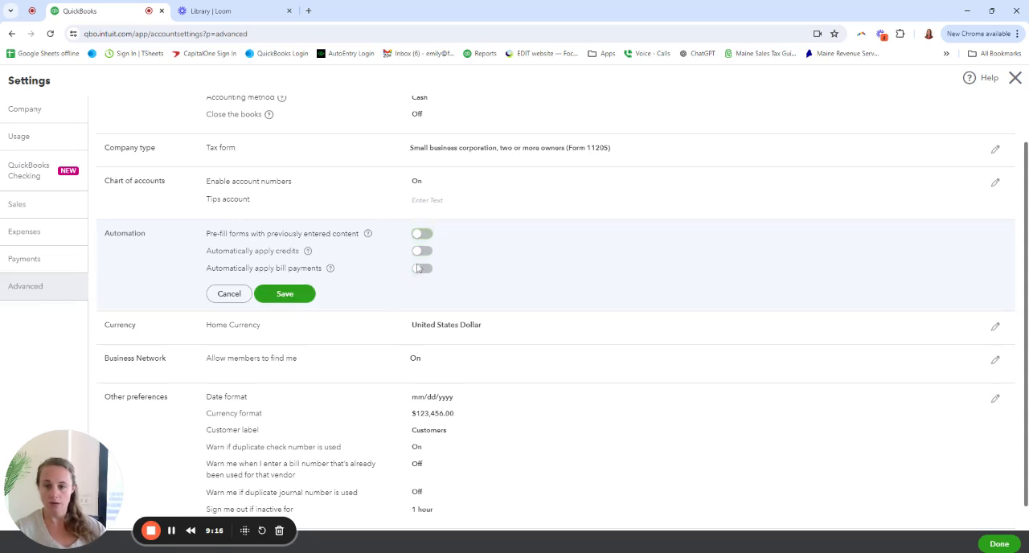
pyautogui.moveTo(254, 251); pyautogui.dragTo(336, 274)
pyautogui.click(338, 274)
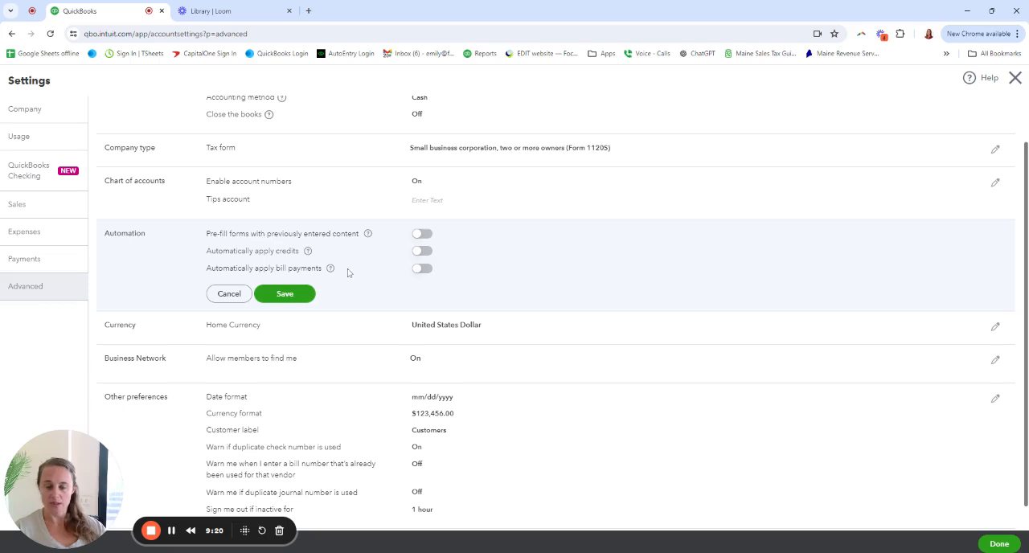
pyautogui.moveTo(213, 237); pyautogui.dragTo(349, 245)
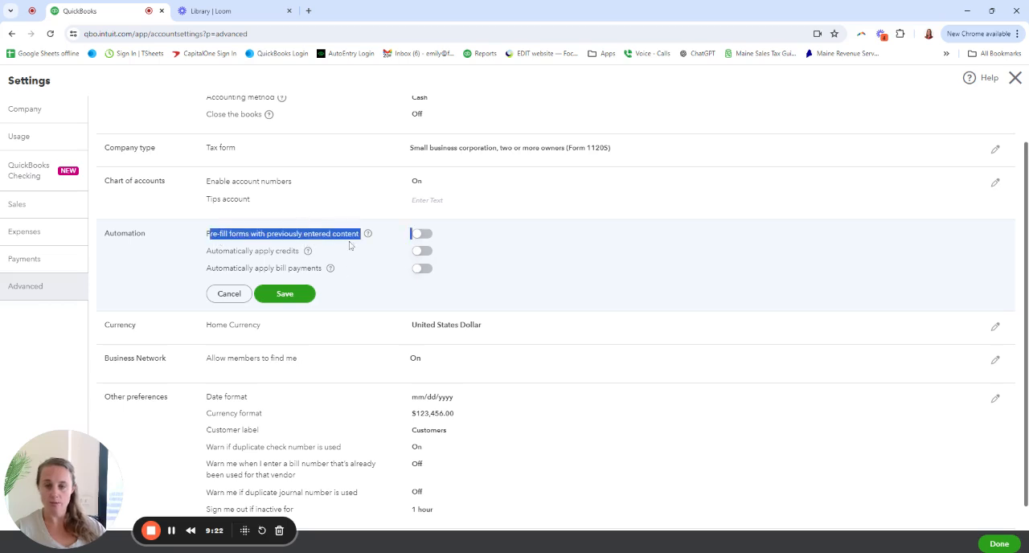
pyautogui.click(368, 237)
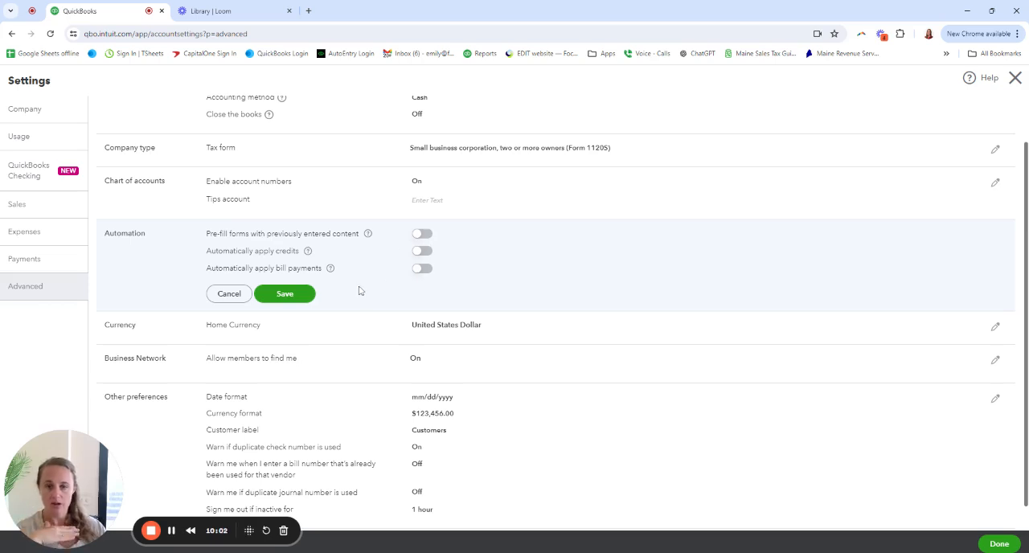
pyautogui.click(303, 297)
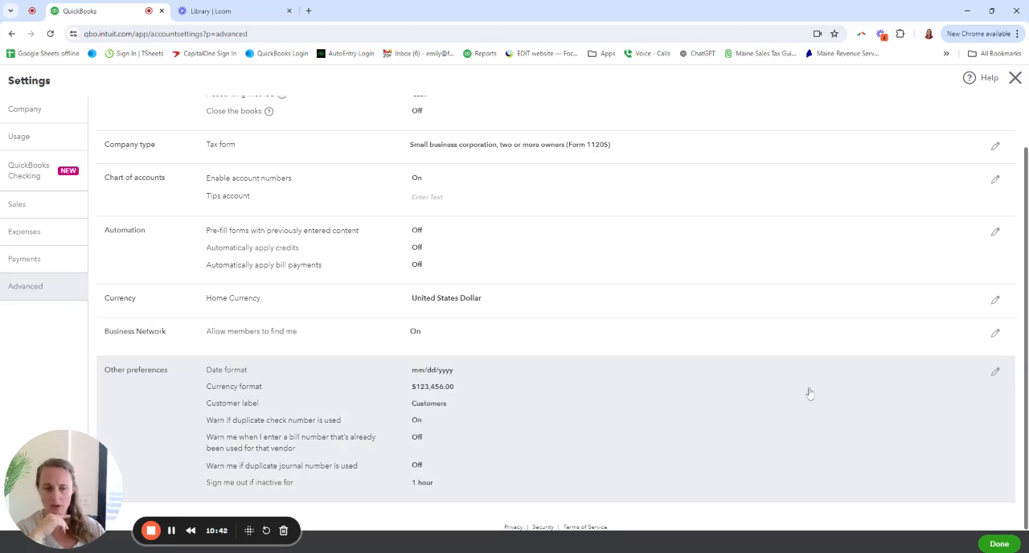
# Open the other preferences section for editing and set the customer label to Patients
pyautogui.click(994, 372)
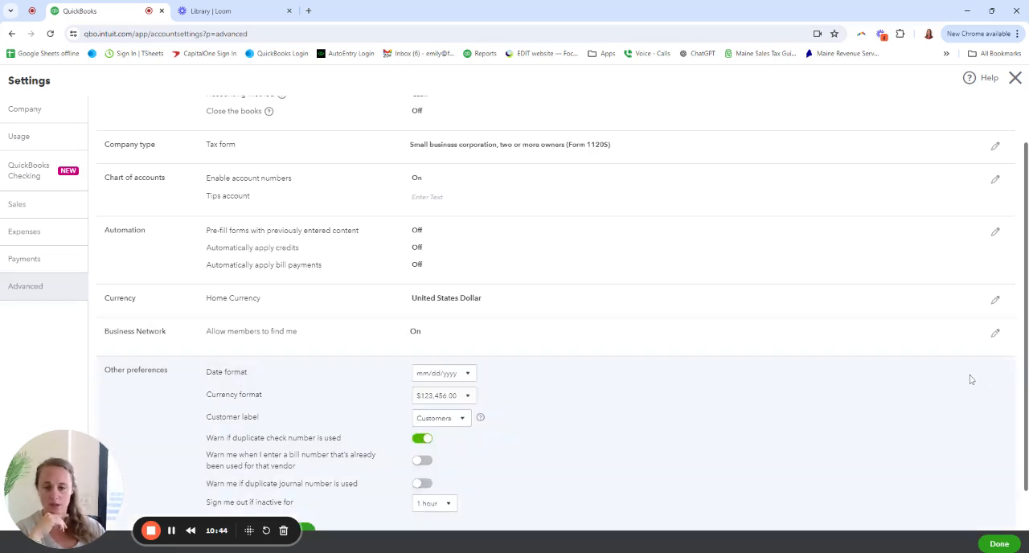
pyautogui.scroll(-1, 516, 430)
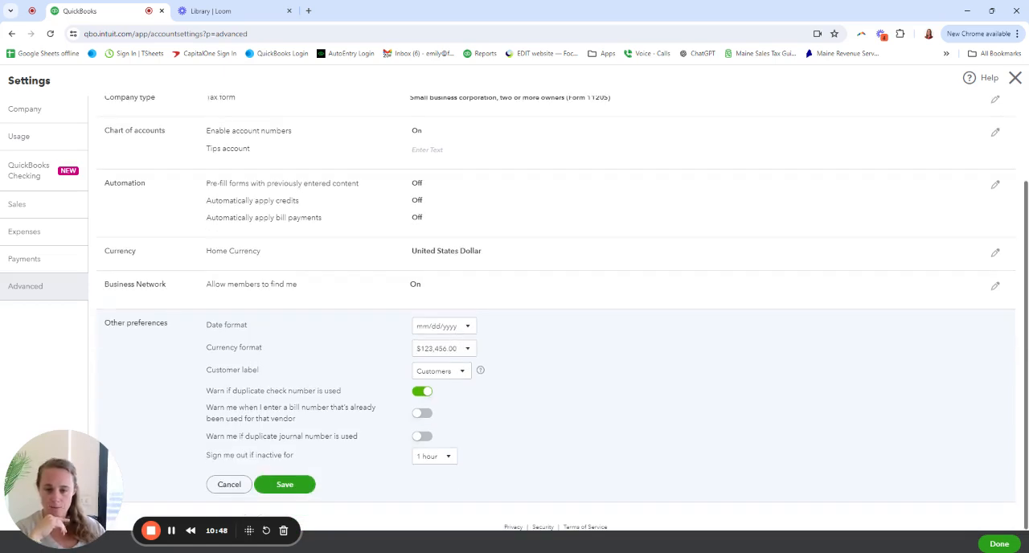
pyautogui.click(440, 371)
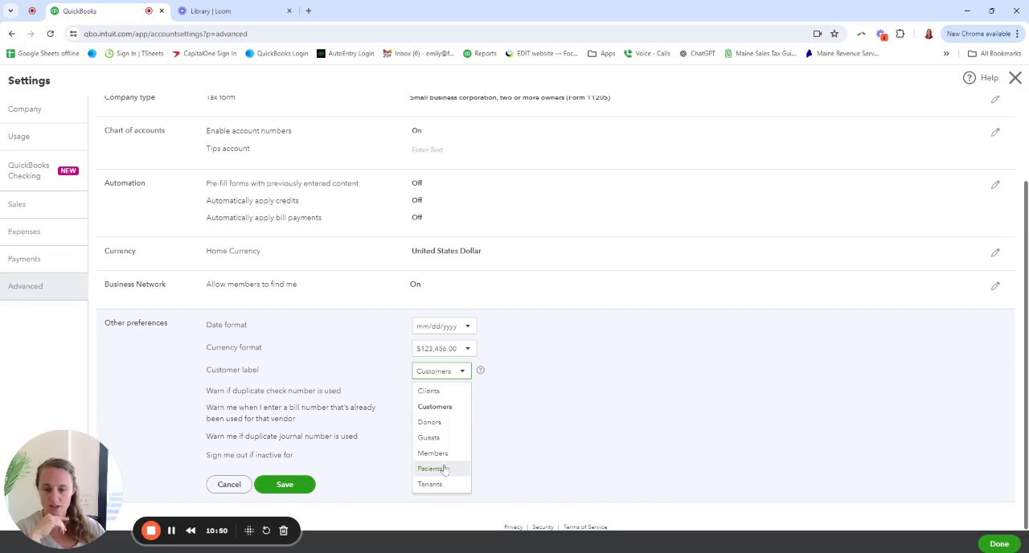
pyautogui.click(438, 468)
pyautogui.click(449, 372)
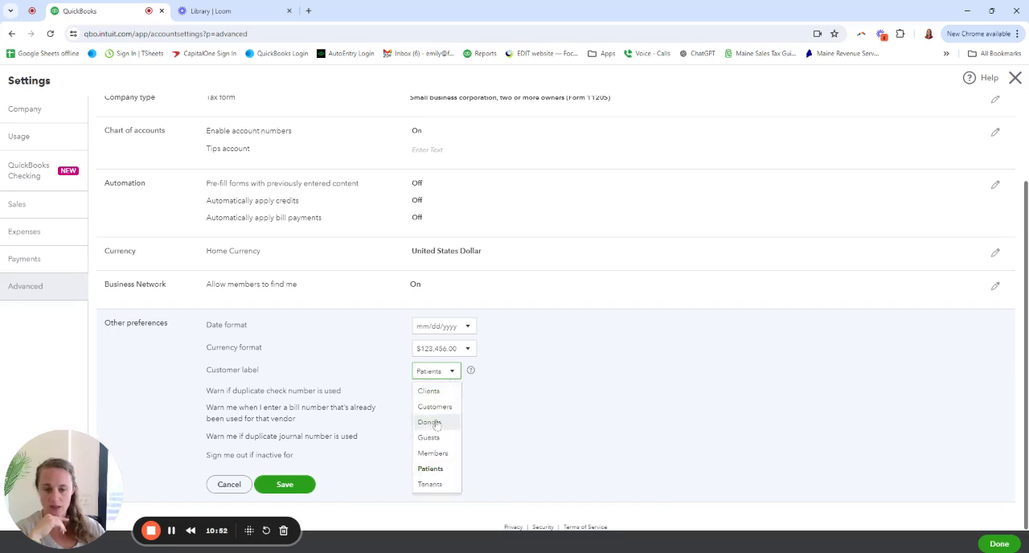
pyautogui.click(436, 473)
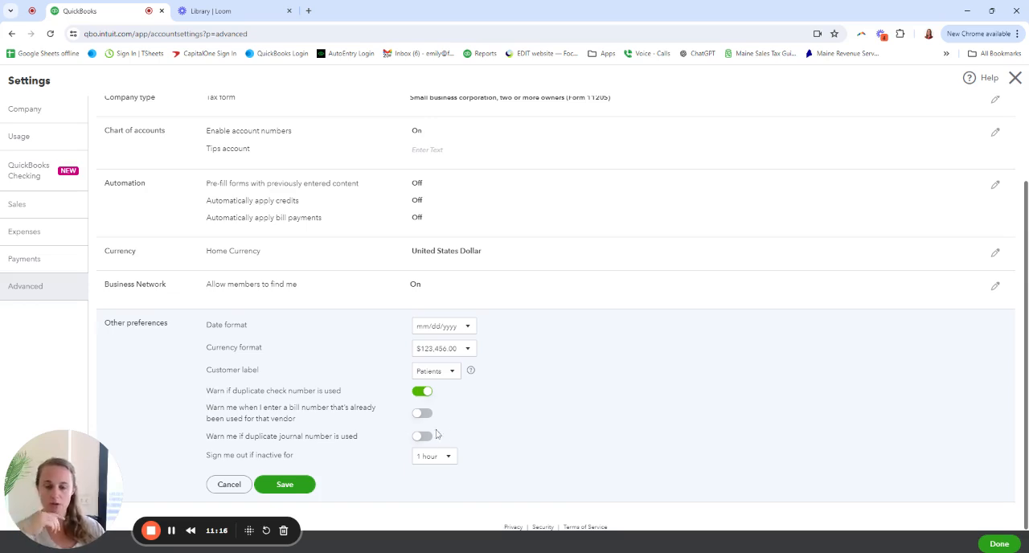
# Turn on the warnings for bill numbers already used for a vendor and for duplicate journal numbers
pyautogui.moveTo(219, 411); pyautogui.dragTo(361, 425)
pyautogui.click(247, 412)
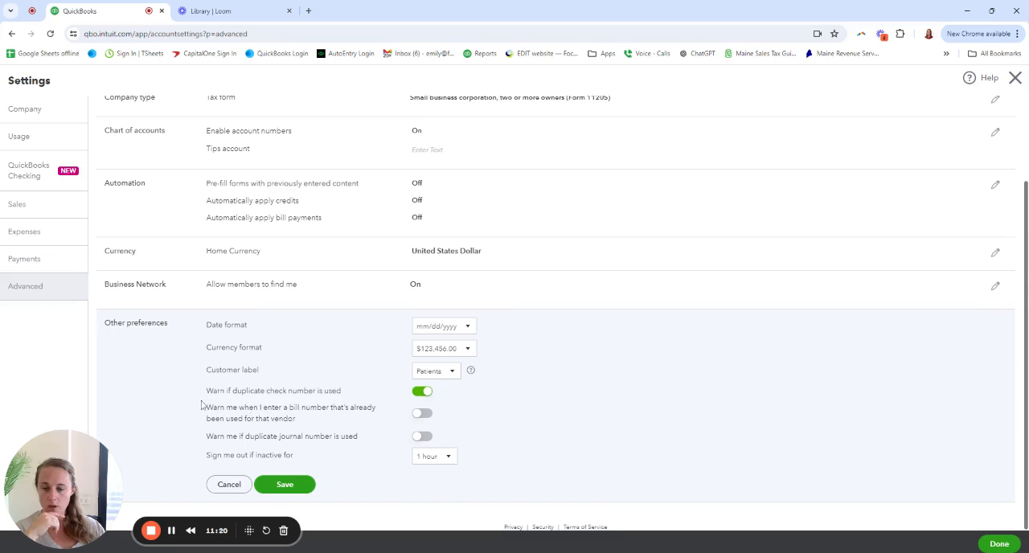
pyautogui.moveTo(203, 403); pyautogui.dragTo(312, 424)
pyautogui.click(389, 415)
pyautogui.click(416, 415)
pyautogui.moveTo(215, 447); pyautogui.dragTo(350, 449)
pyautogui.click(337, 448)
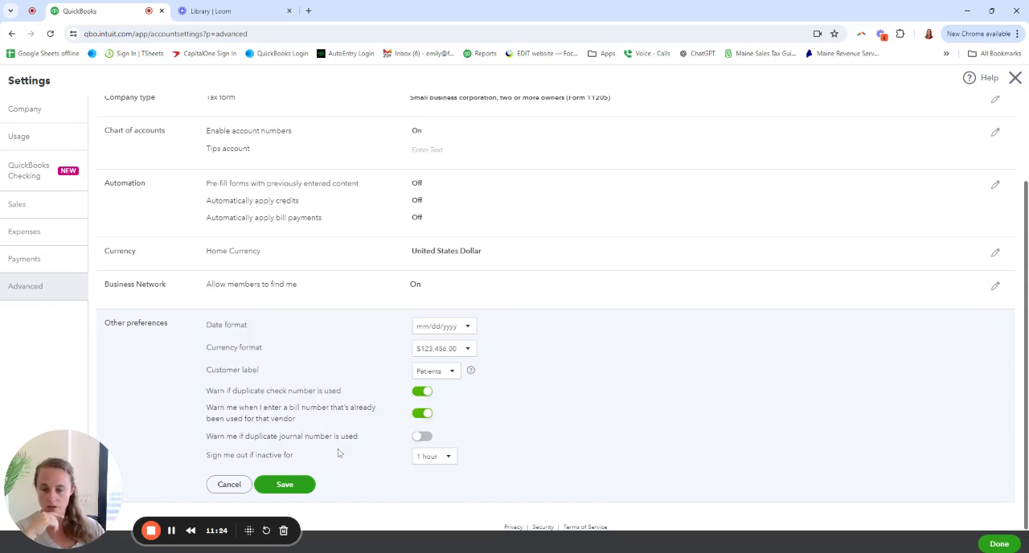
pyautogui.click(419, 437)
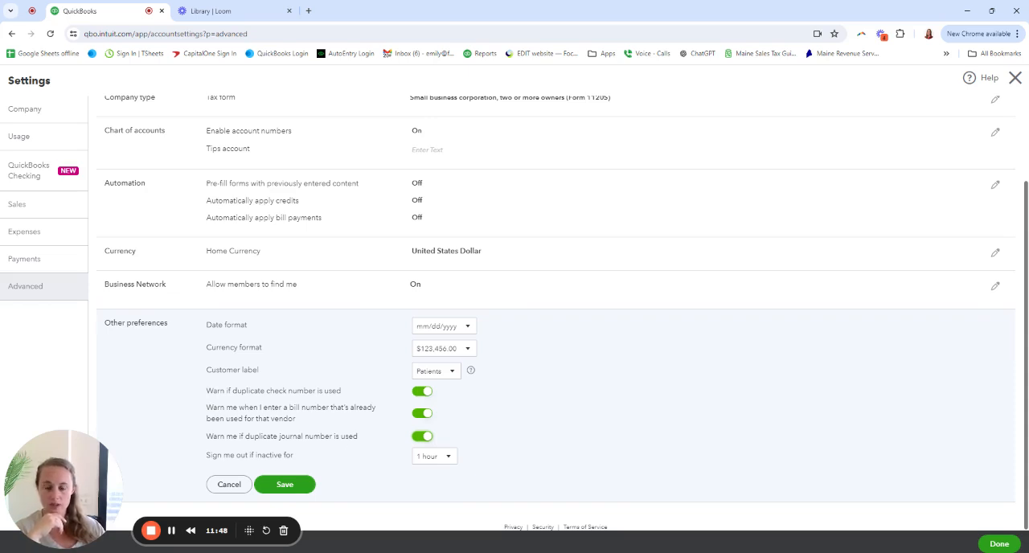
# Choose 1 hour for the inactivity sign-out, save the other preferences, and close the account settings
pyautogui.click(447, 457)
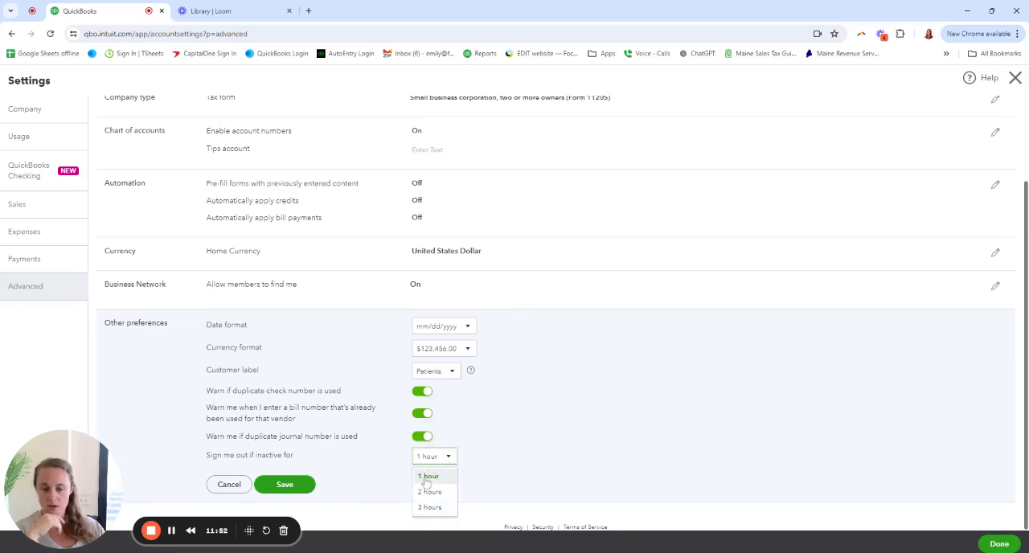
pyautogui.click(427, 477)
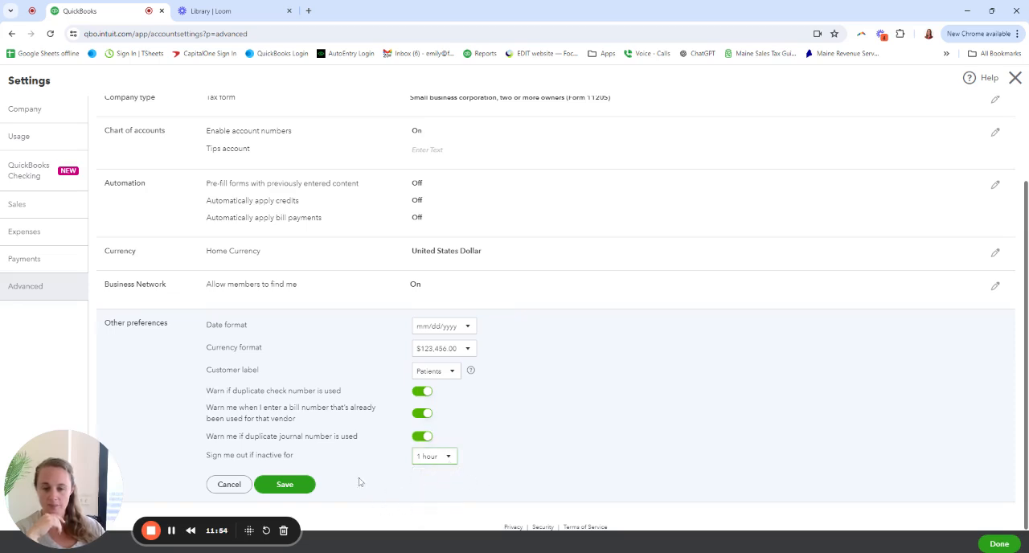
pyautogui.click(291, 484)
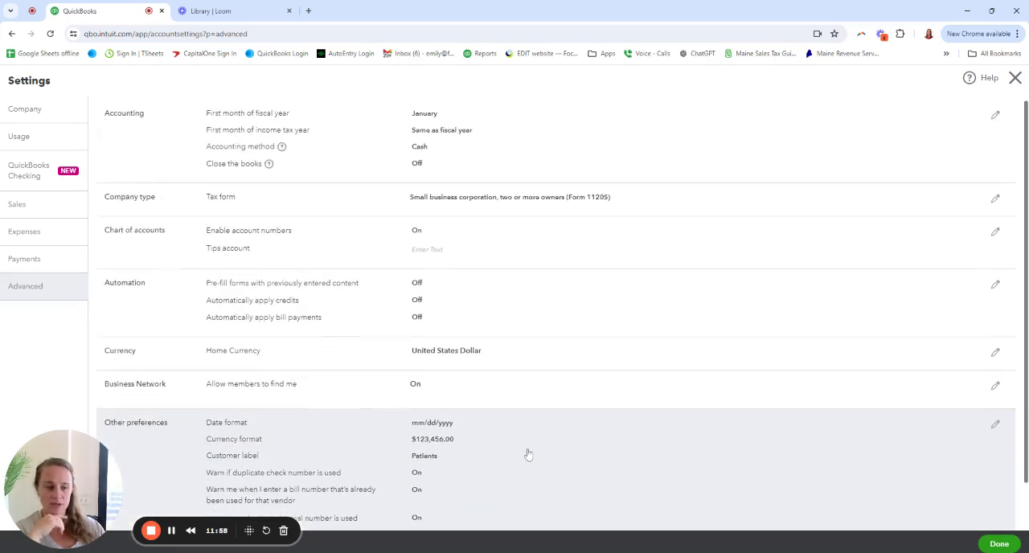
pyautogui.click(999, 543)
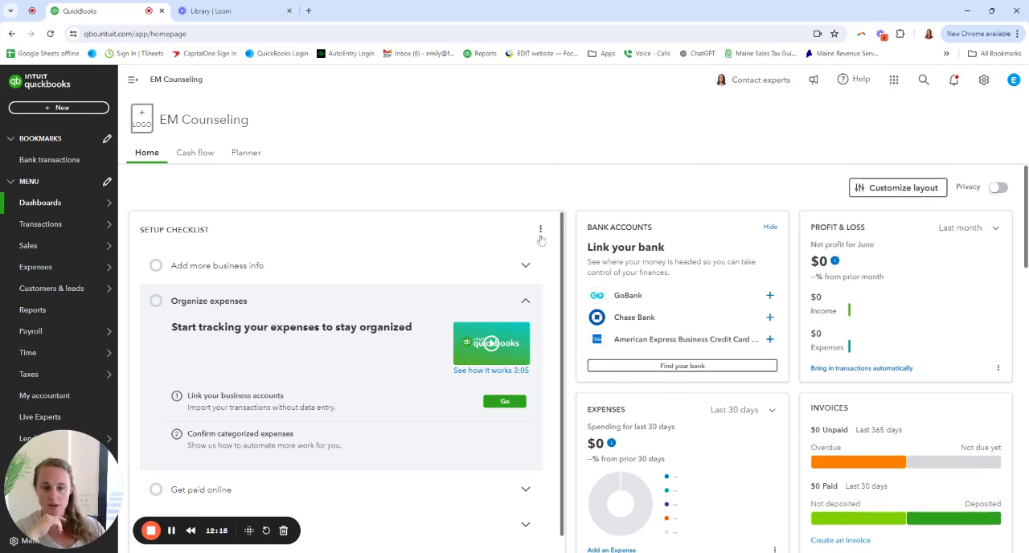
# Start the Add more business info questions in the setup checklist, answering 3-5 years in business and Yes for main source of income
pyautogui.scroll(-2, 278, 177)
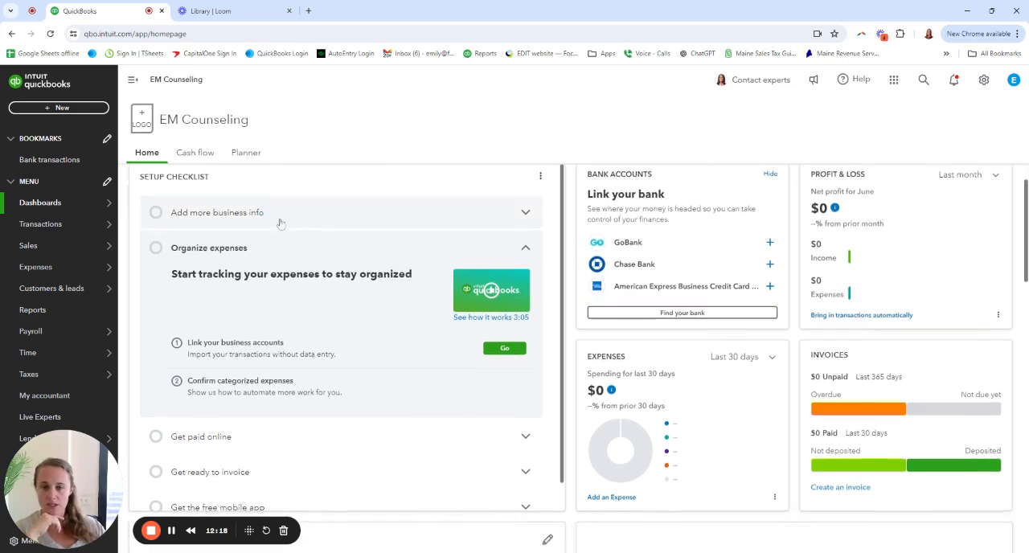
pyautogui.scroll(2, 281, 224)
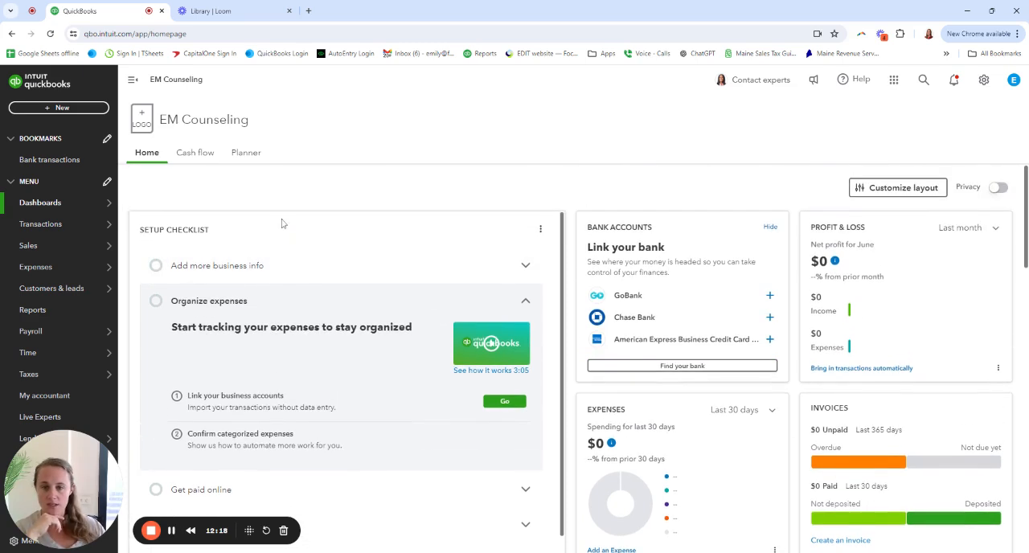
pyautogui.click(525, 267)
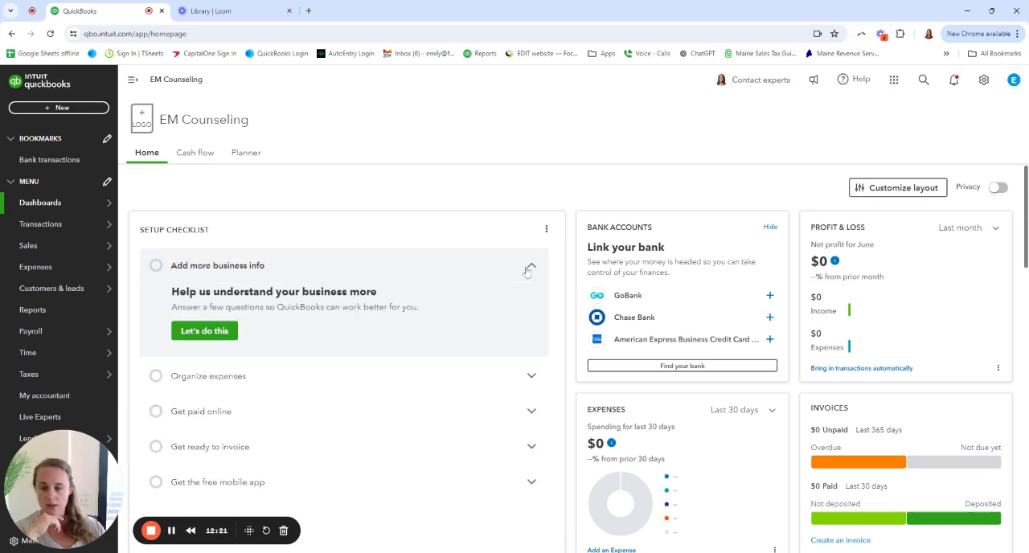
pyautogui.click(204, 334)
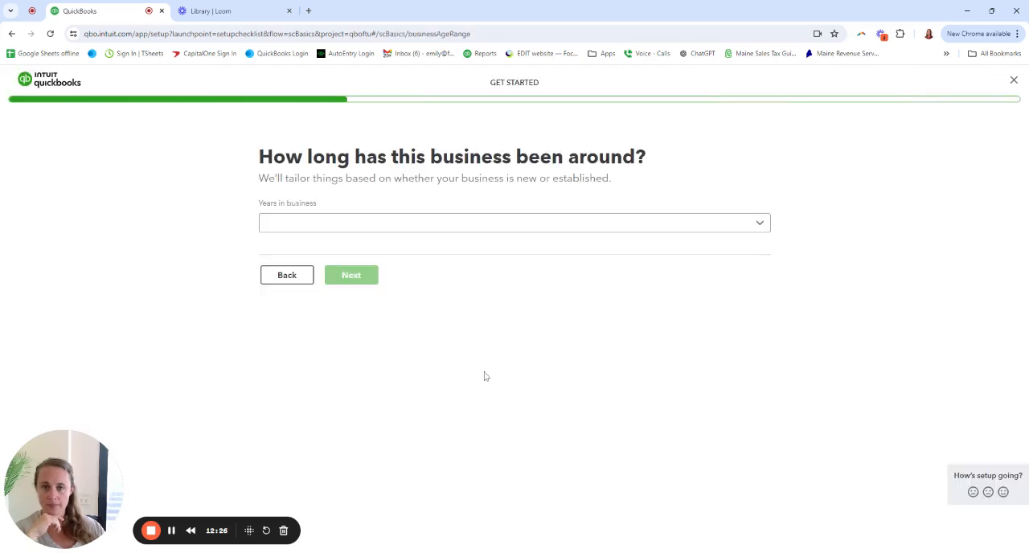
pyautogui.click(417, 229)
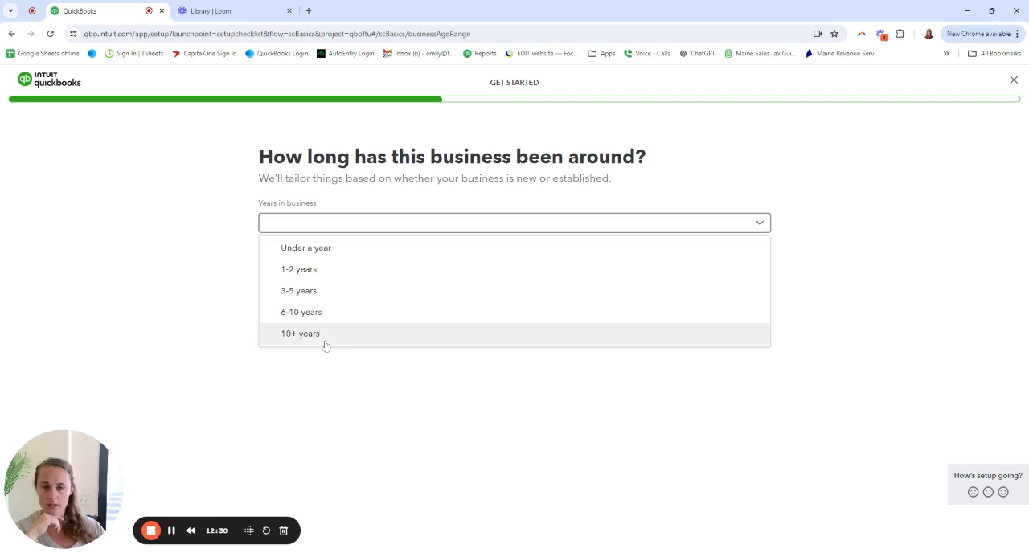
pyautogui.click(286, 296)
pyautogui.click(354, 275)
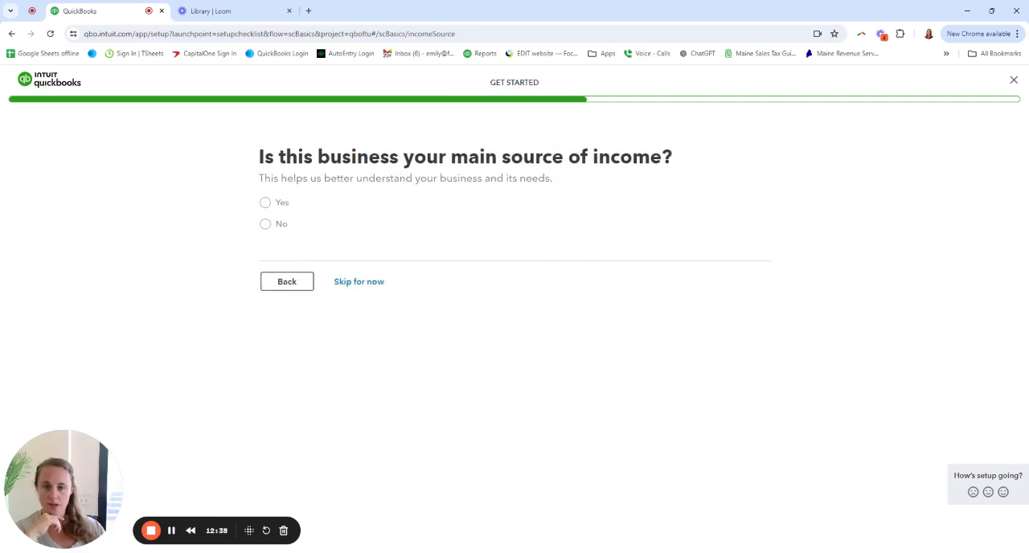
pyautogui.click(265, 203)
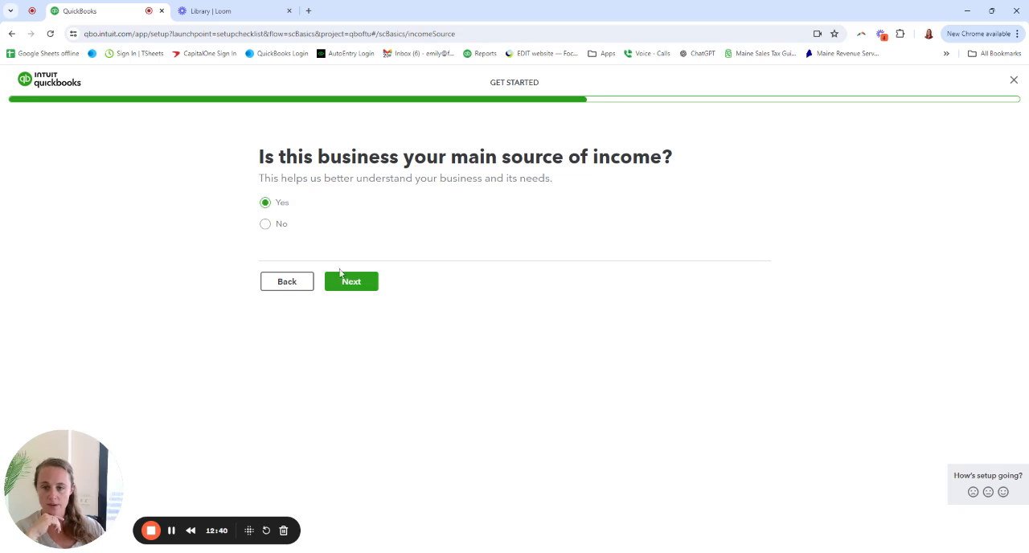
pyautogui.click(351, 282)
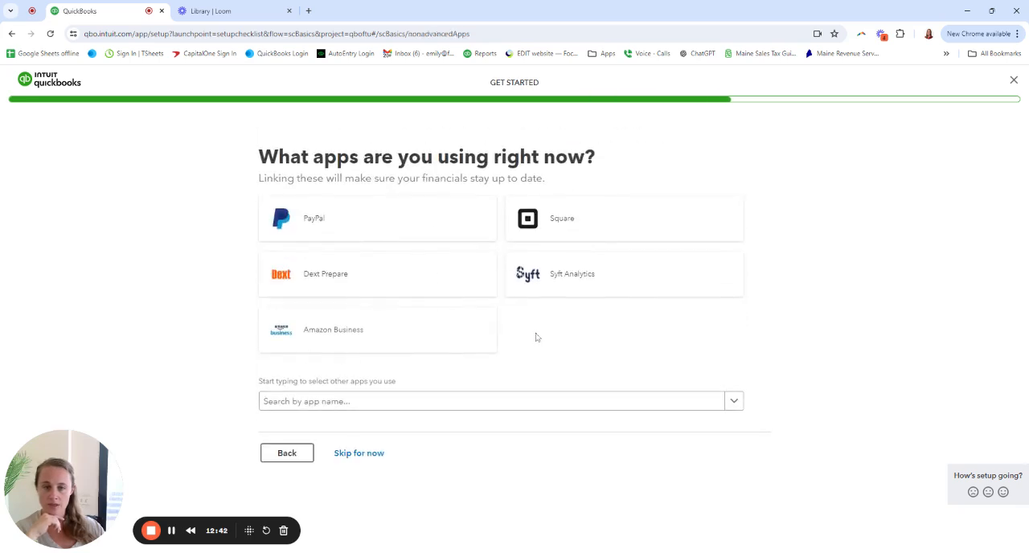
# Skip the question about apps in use and finish the business info questionnaire, returning to the dashboard's setup checklist
pyautogui.tripleClick(426, 157)
pyautogui.click(595, 173)
pyautogui.moveTo(518, 179); pyautogui.dragTo(422, 179)
pyautogui.click(424, 180)
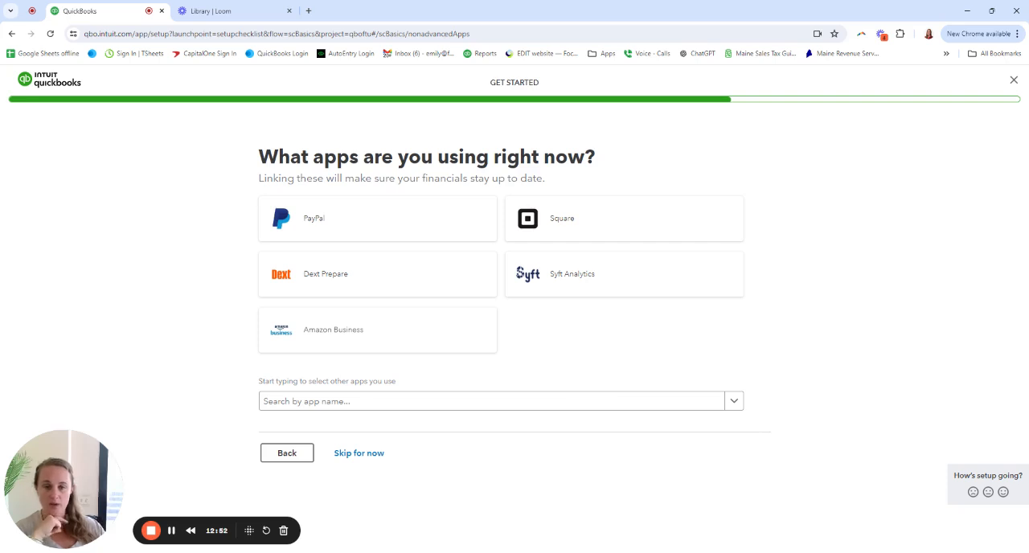
pyautogui.click(366, 453)
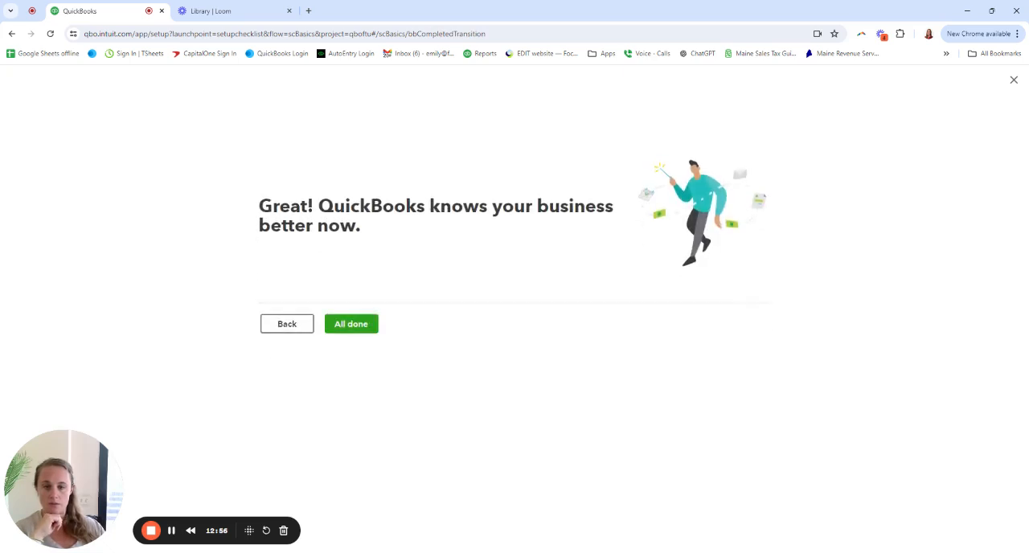
pyautogui.click(357, 334)
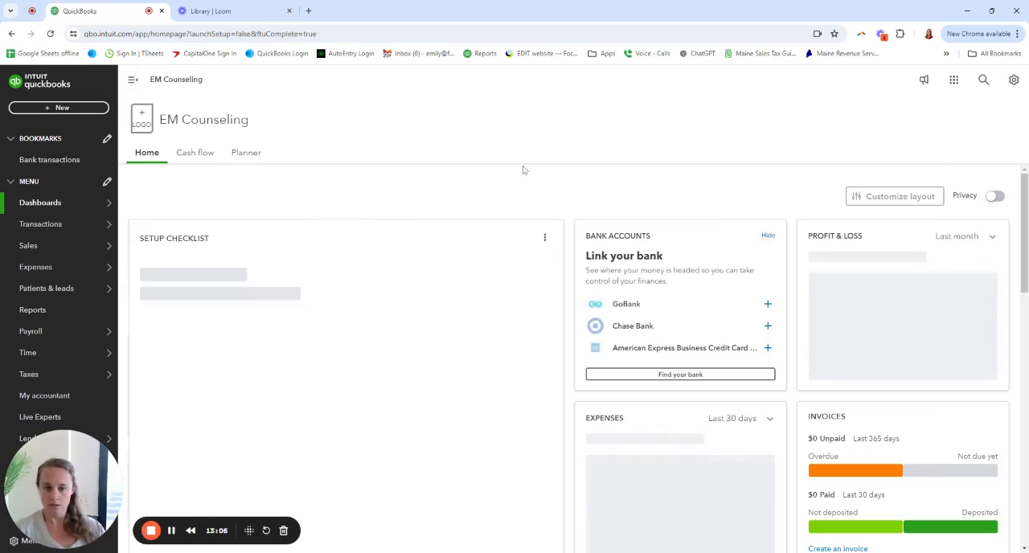
pyautogui.scroll(-1, 568, 176)
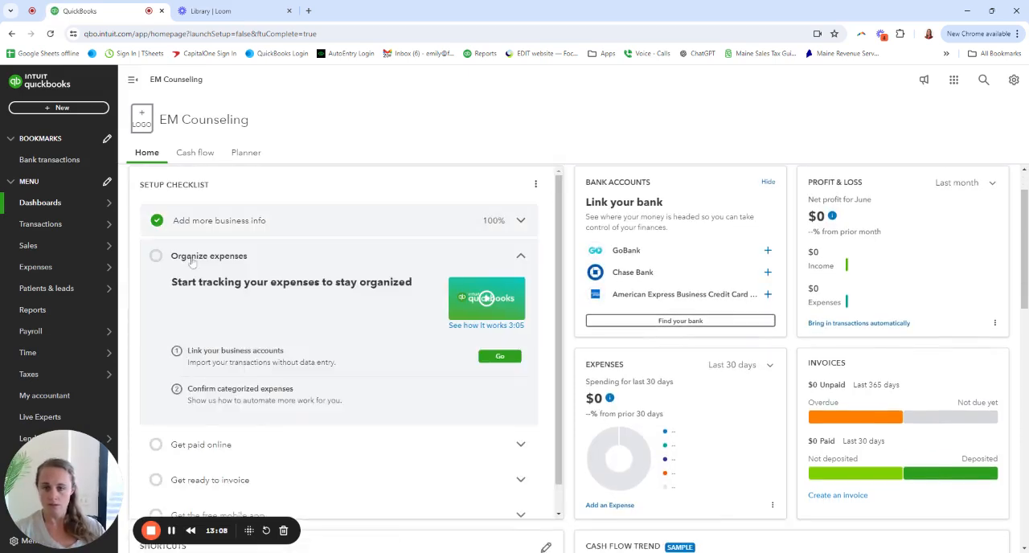
# Review the remaining setup checklist tasks, collapsing Organize expenses and expanding Get the free mobile app
pyautogui.scroll(-1, 502, 267)
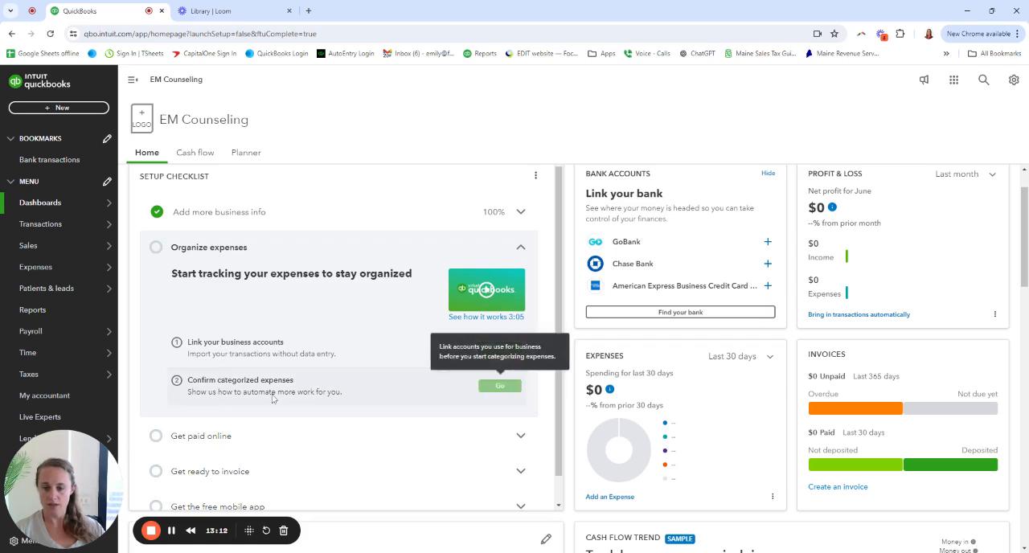
pyautogui.click(521, 248)
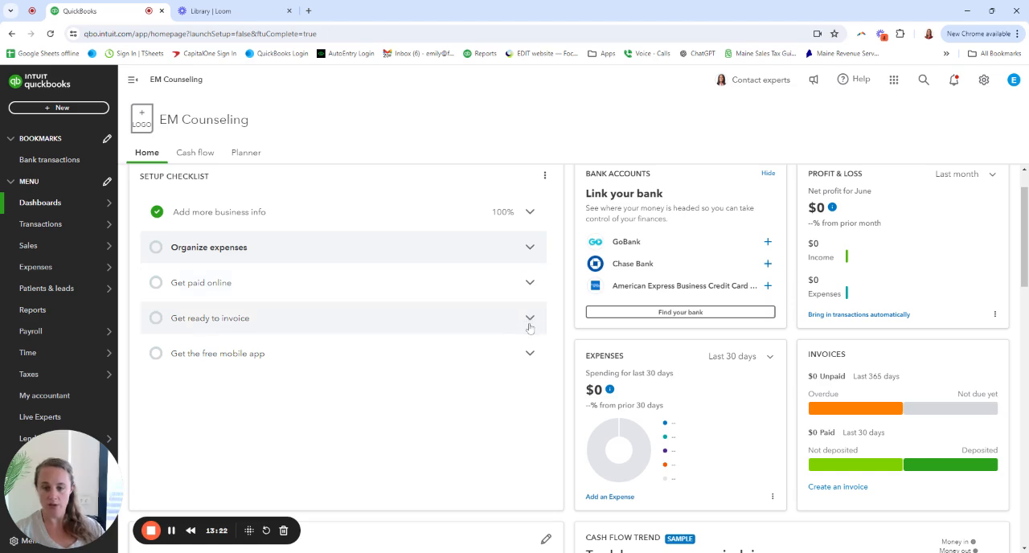
pyautogui.click(530, 355)
pyautogui.scroll(-1, 385, 305)
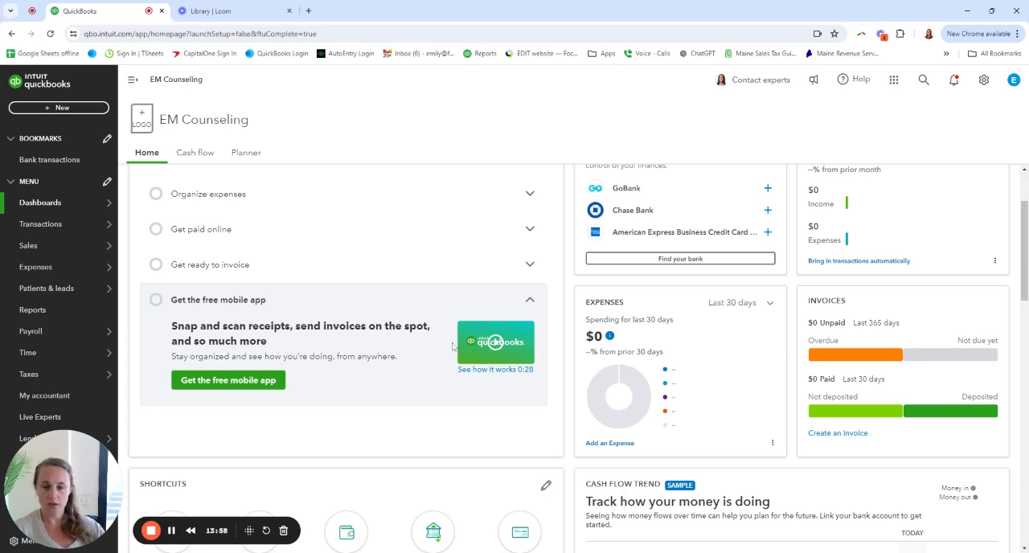
pyautogui.scroll(-1, 413, 423)
pyautogui.scroll(1, 414, 426)
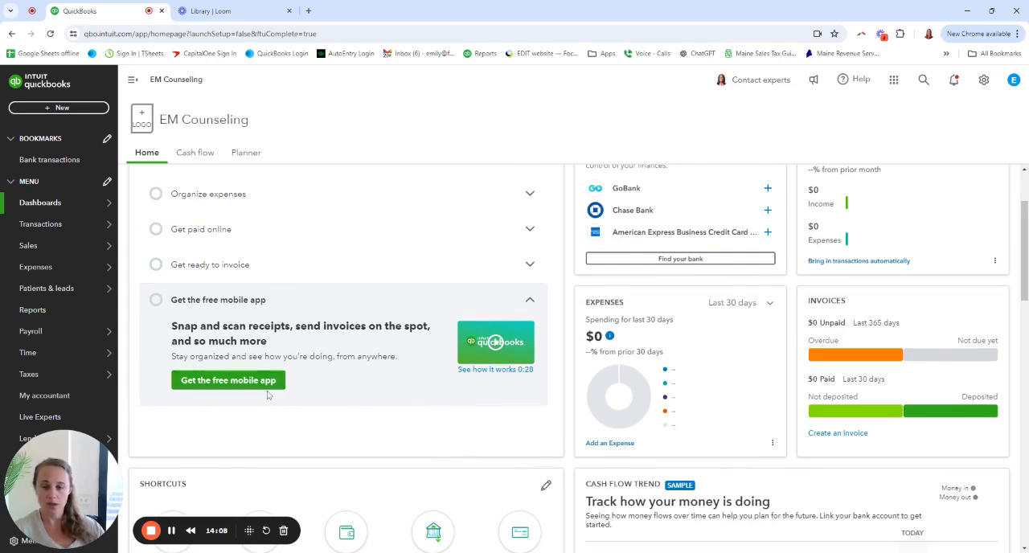
# Hide the Setup Checklist widget from the dashboard and confirm its removal
pyautogui.scroll(1, 521, 426)
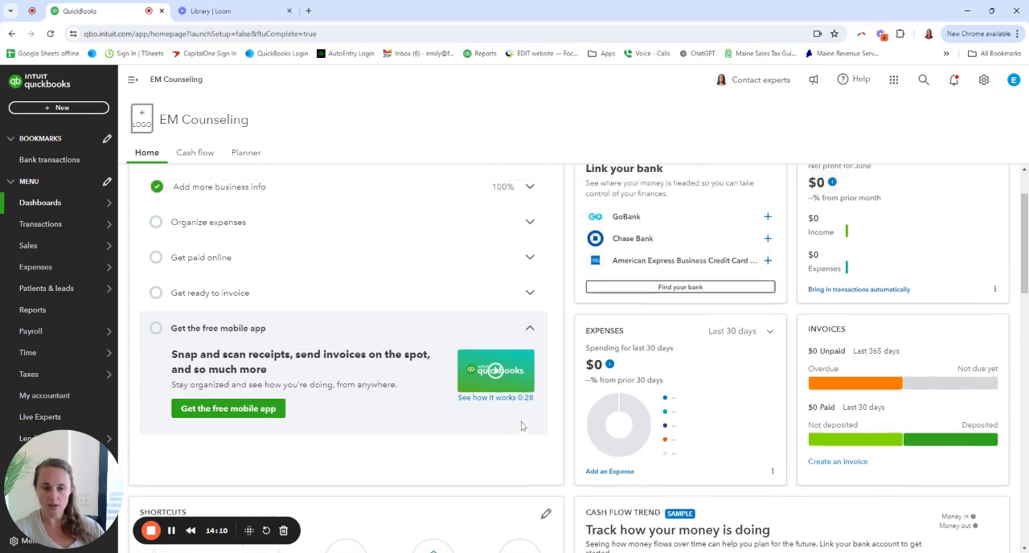
pyautogui.scroll(2, 521, 426)
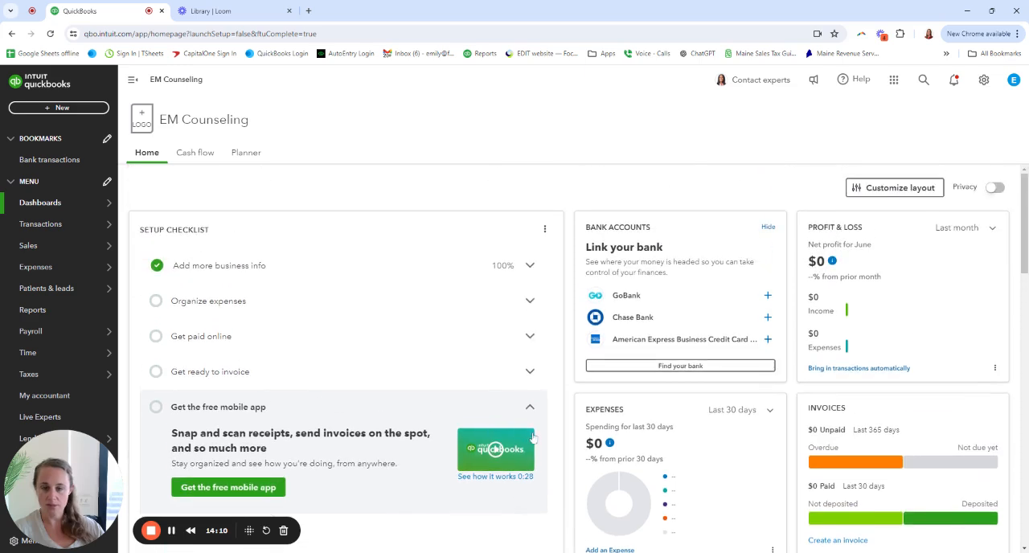
pyautogui.click(545, 233)
pyautogui.click(506, 252)
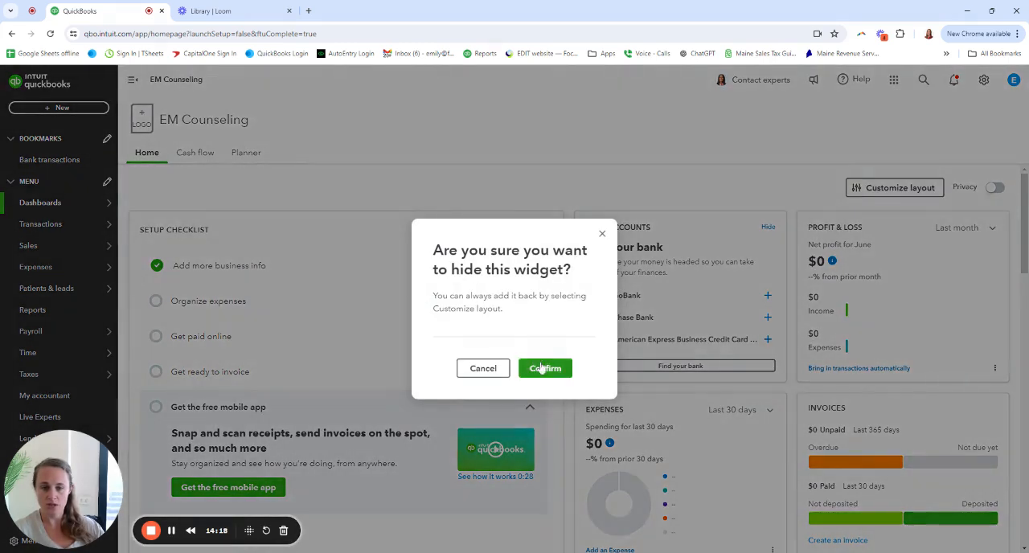
pyautogui.click(543, 370)
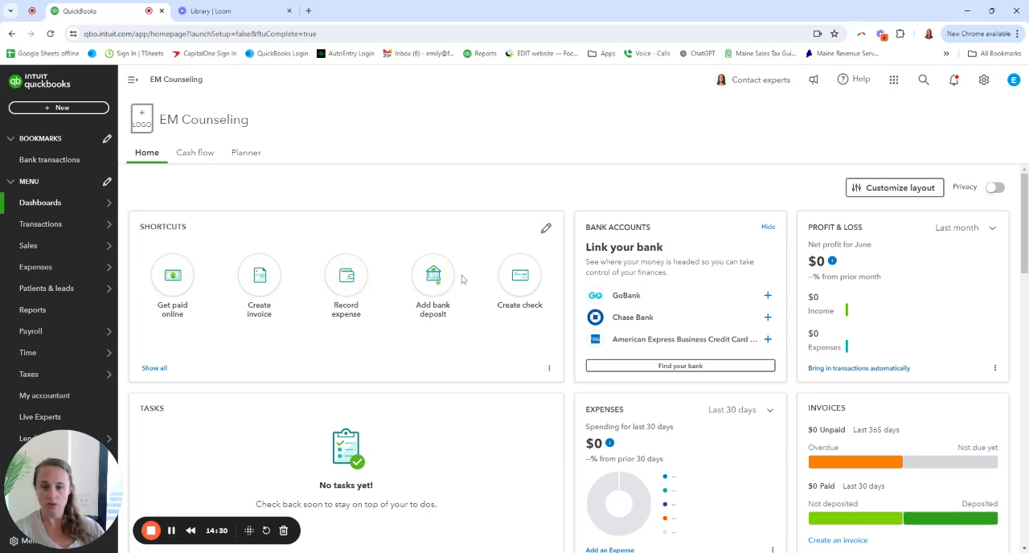
# Open the dashboard shortcuts for customization and remove Get paid online and Create invoice from the favorites
pyautogui.click(545, 229)
pyautogui.scroll(-3, 609, 355)
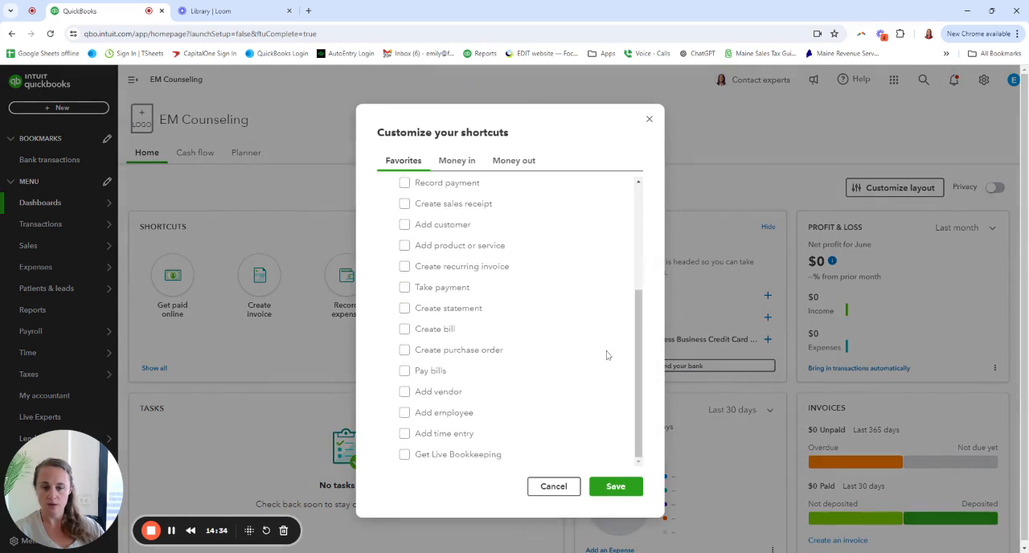
pyautogui.scroll(3, 607, 354)
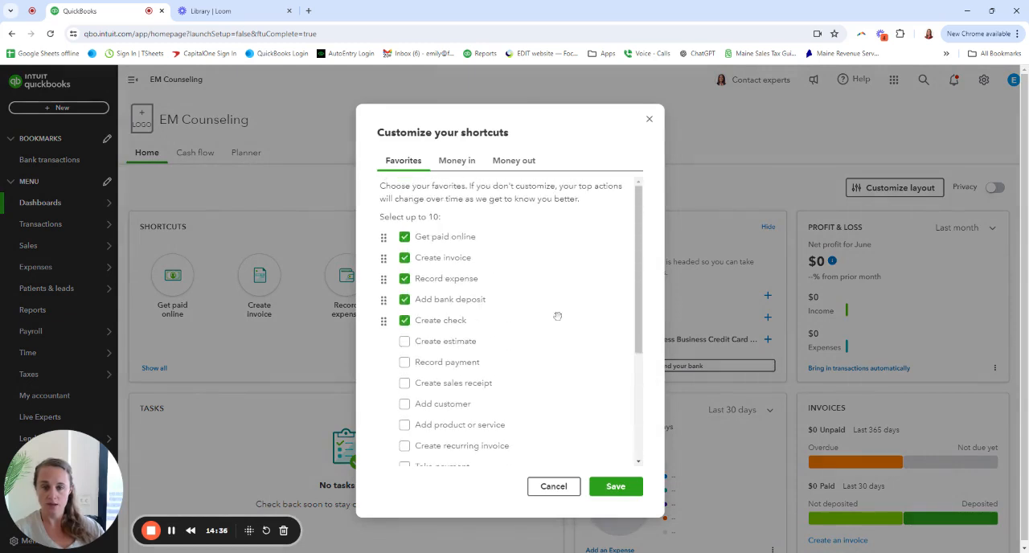
pyautogui.click(405, 237)
pyautogui.click(405, 238)
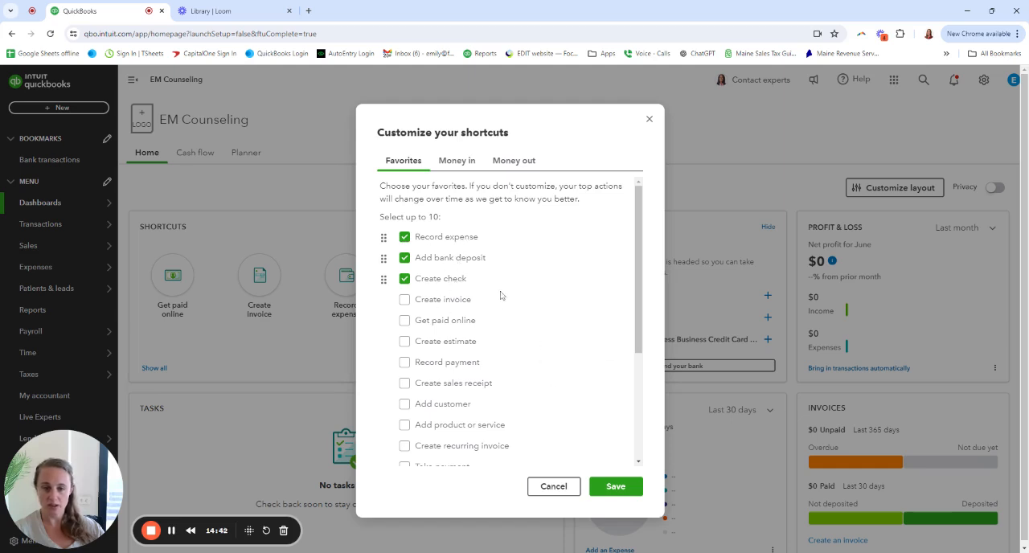
# Add Create bill and Pay bills to the favorite shortcuts and save the customization
pyautogui.scroll(-5, 590, 337)
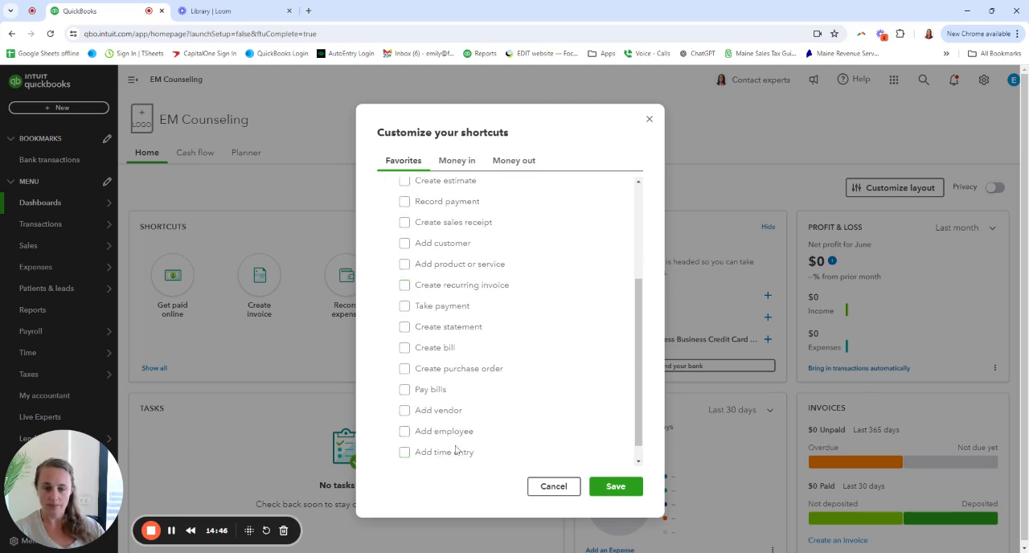
pyautogui.click(405, 351)
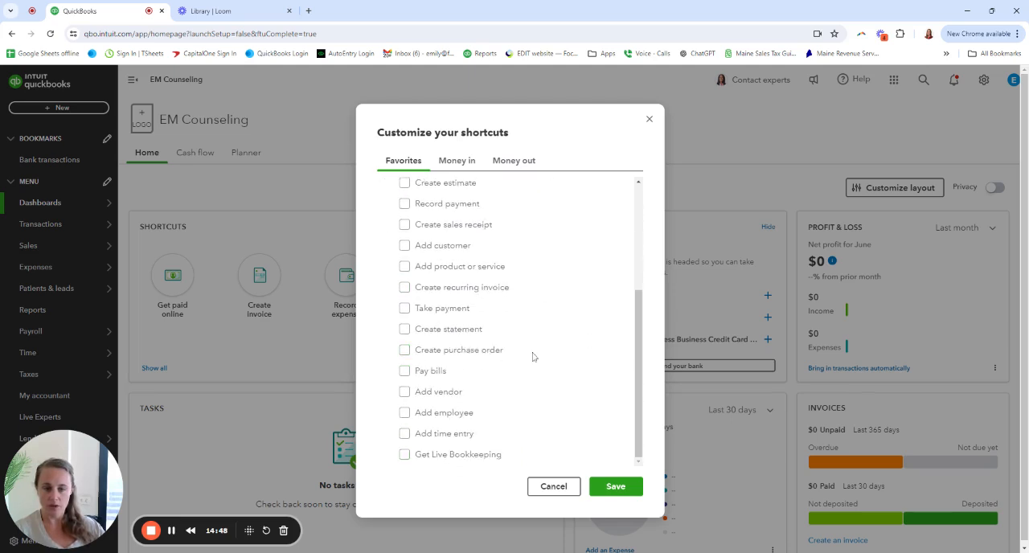
pyautogui.click(404, 369)
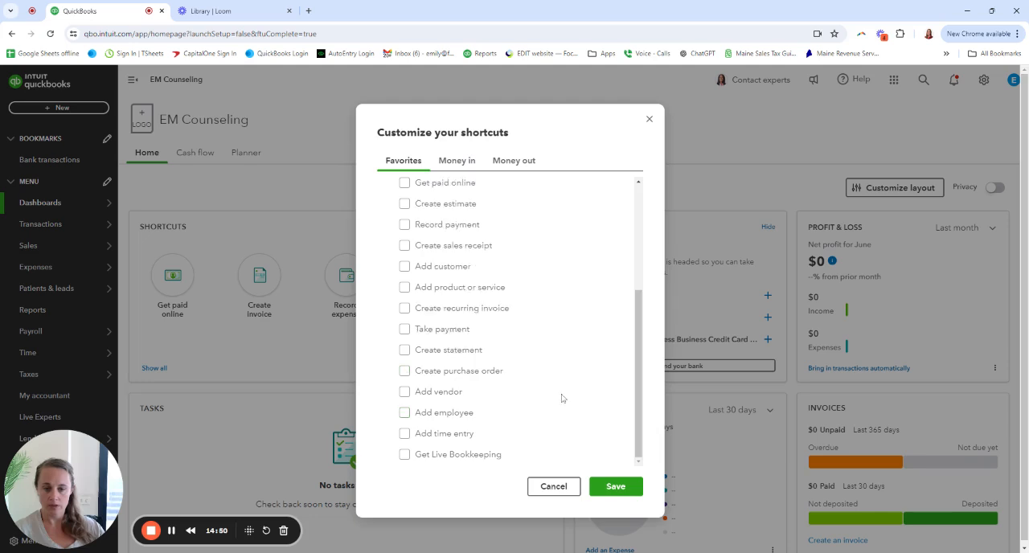
pyautogui.scroll(5, 554, 448)
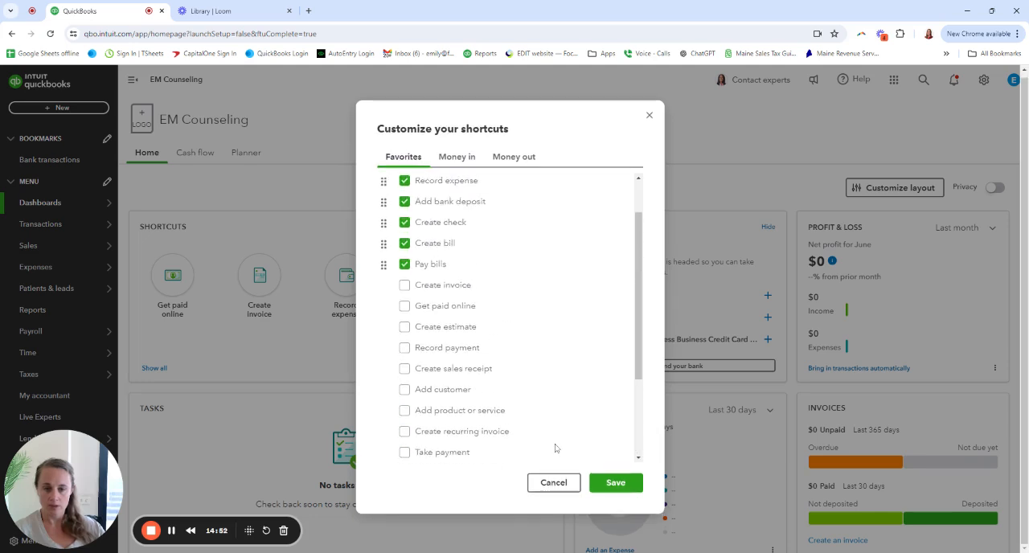
pyautogui.click(615, 482)
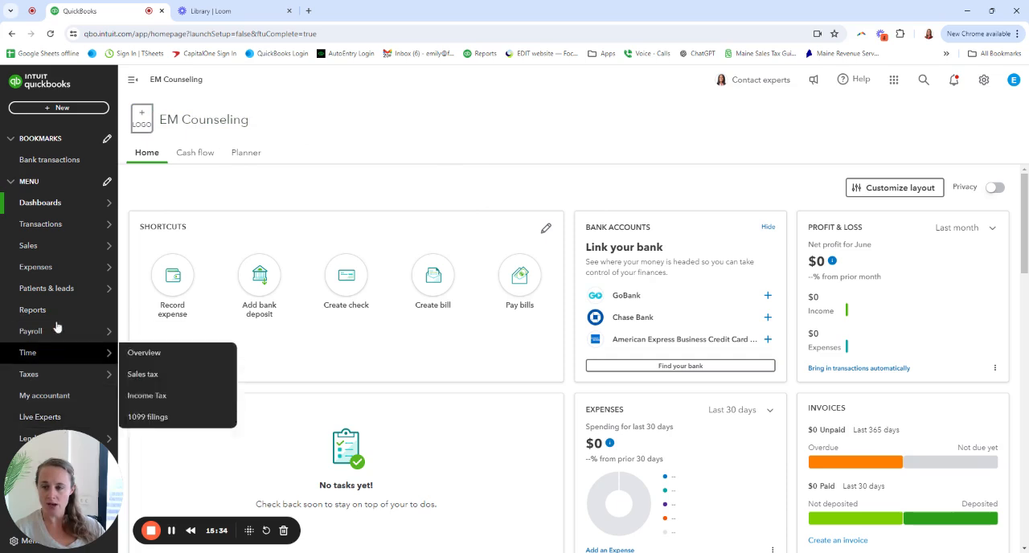
pyautogui.moveTo(58, 225)
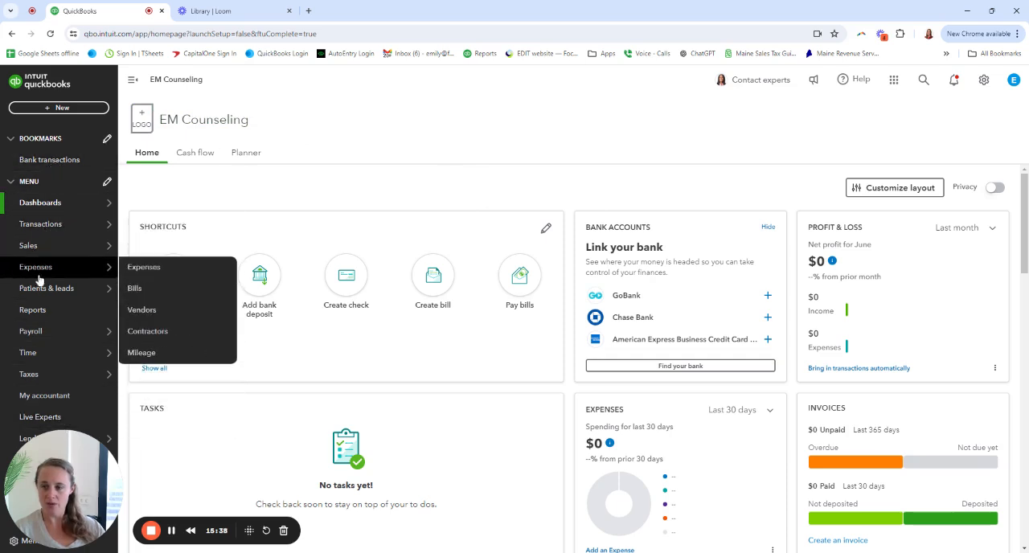
pyautogui.moveTo(43, 333)
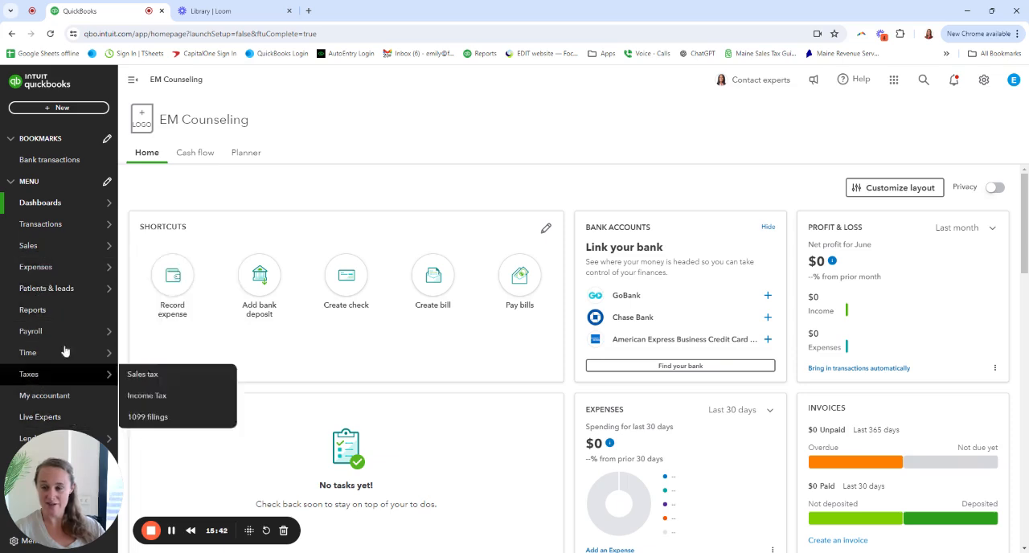
pyautogui.moveTo(44, 207)
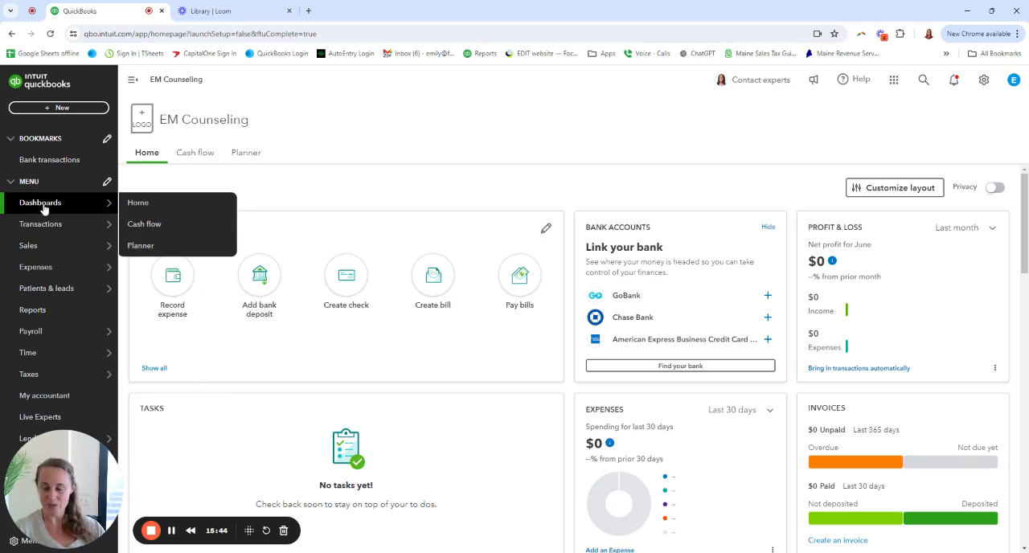
pyautogui.moveTo(57, 256)
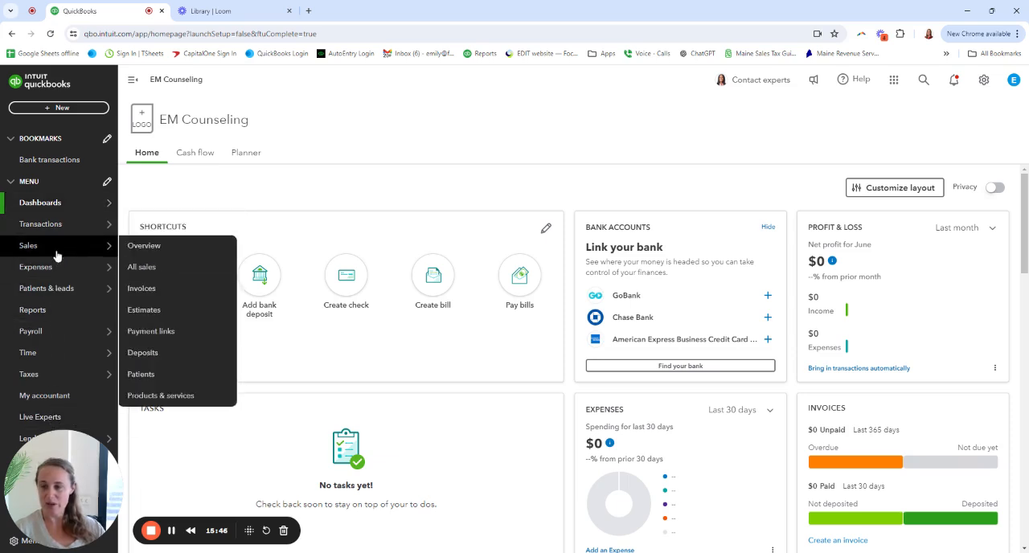